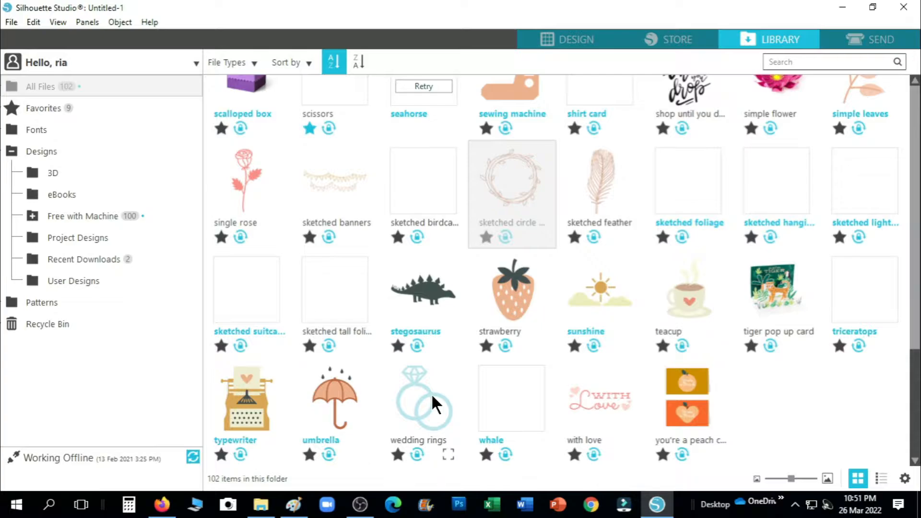
Open the wedding rings design from the library, scale it down to about 5.33 x 6.13 in and centre it on the page.
double_click(431, 393)
left_click_drag(492, 240, 498, 262)
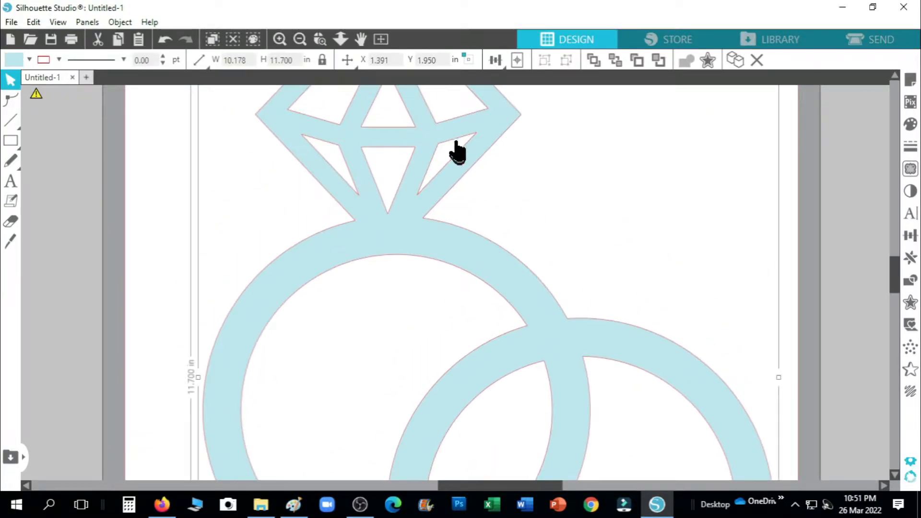
left_click_drag(454, 141, 487, 296)
left_click_drag(233, 202, 379, 371)
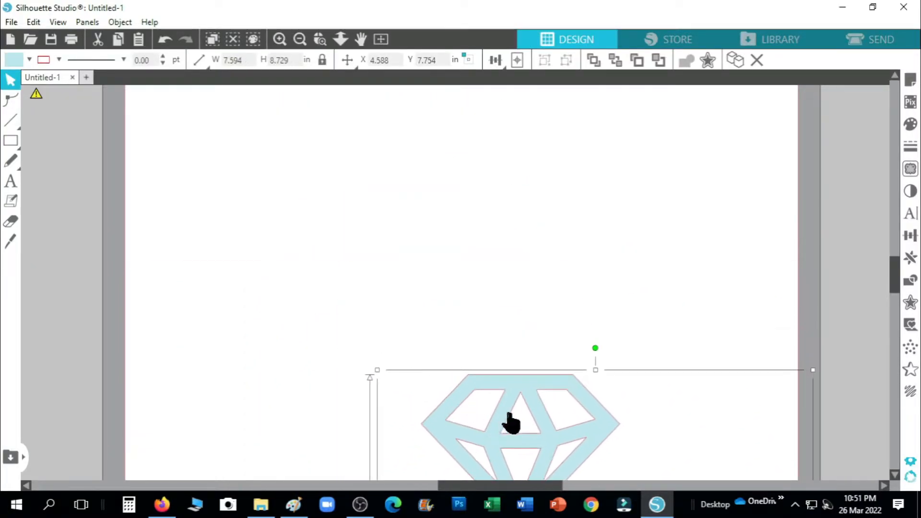
left_click_drag(511, 415, 372, 208)
left_click_drag(240, 163, 422, 380)
left_click_drag(524, 407, 419, 190)
left_click_drag(566, 156, 596, 201)
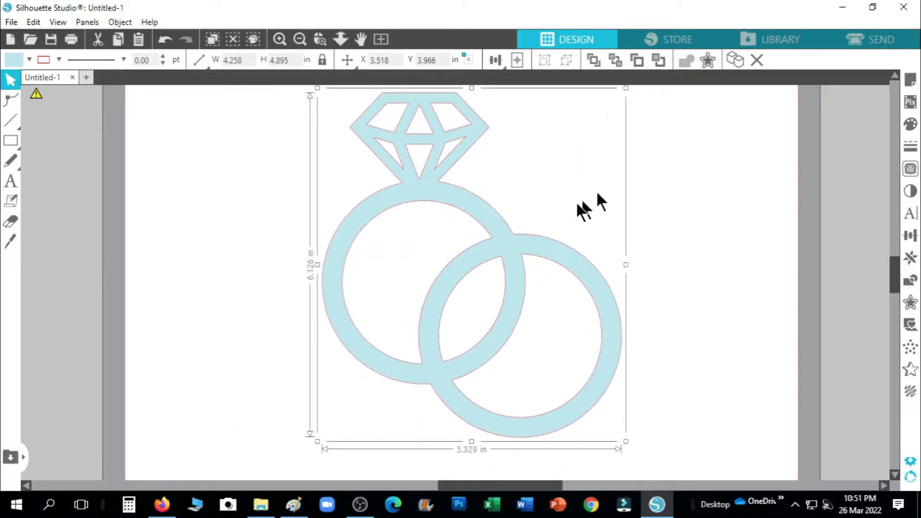
scroll(552, 240, "up", 1)
left_click_drag(504, 259, 504, 259)
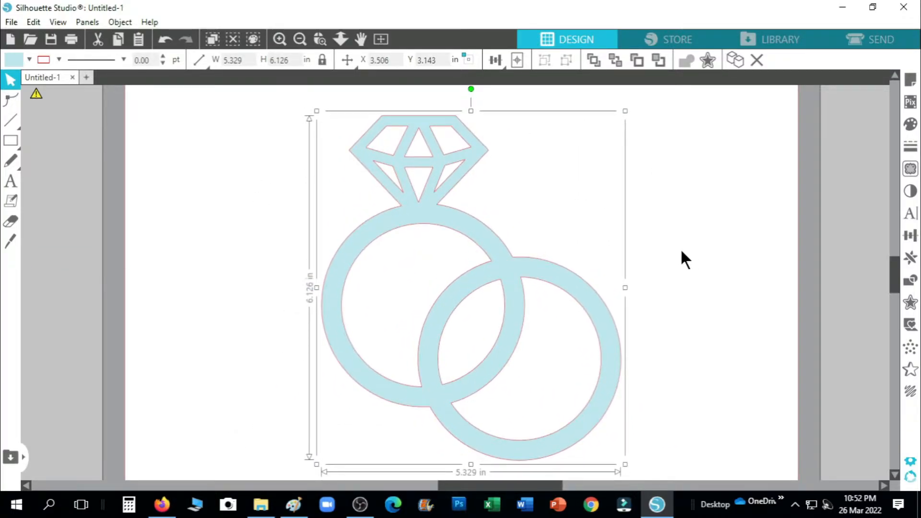
Fill the wedding rings with the recently used golden-brown colour.
left_click(910, 125)
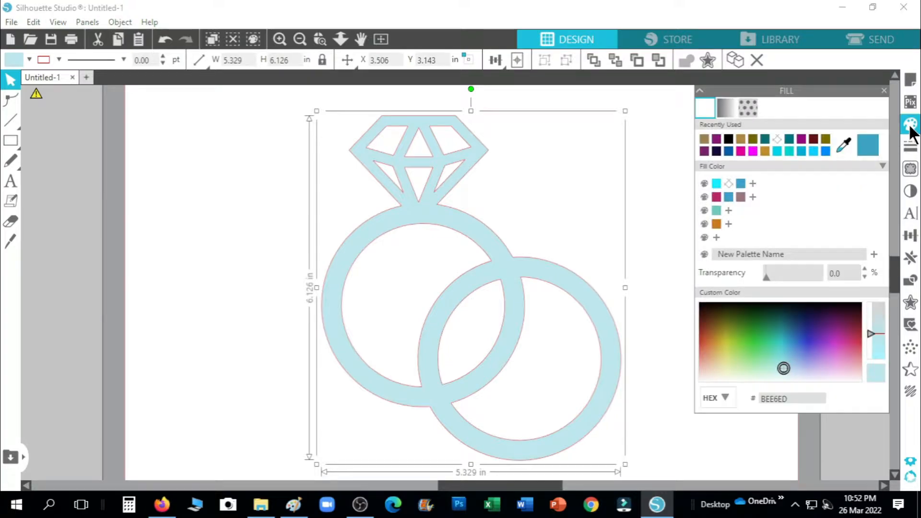
left_click(704, 139)
left_click(883, 91)
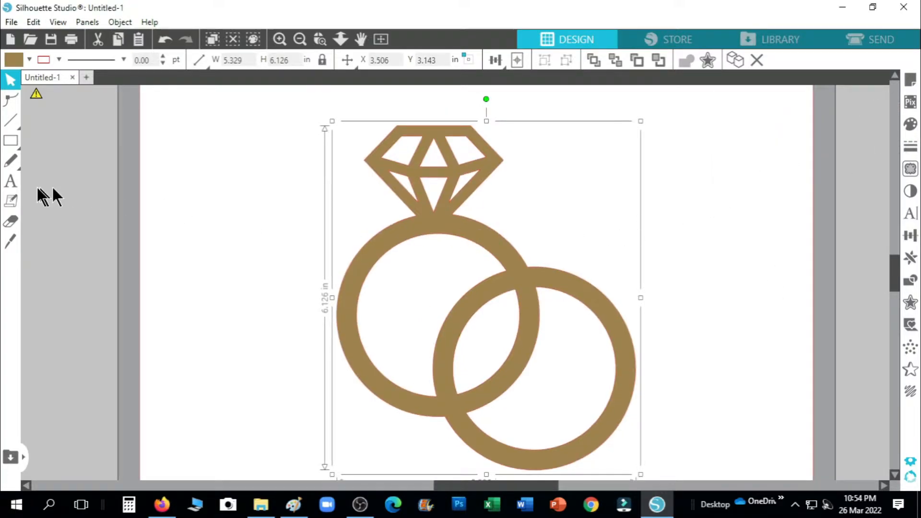
Add the letters R and M as two separate text objects beside the rings, with M below R.
left_click(11, 181)
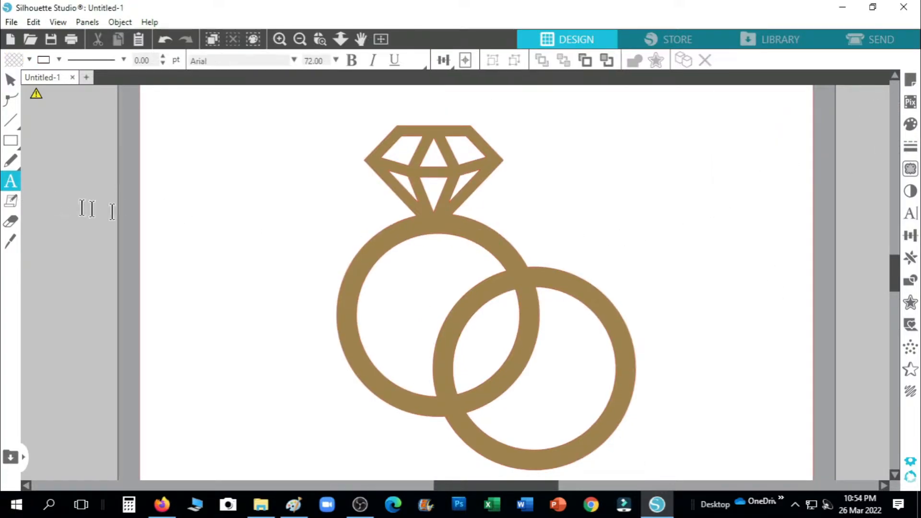
left_click(174, 229)
type("R")
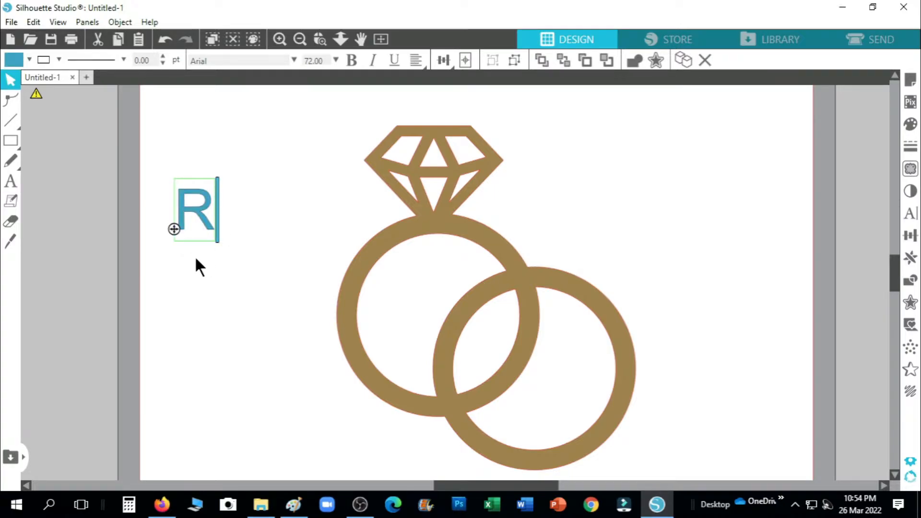
left_click(197, 272)
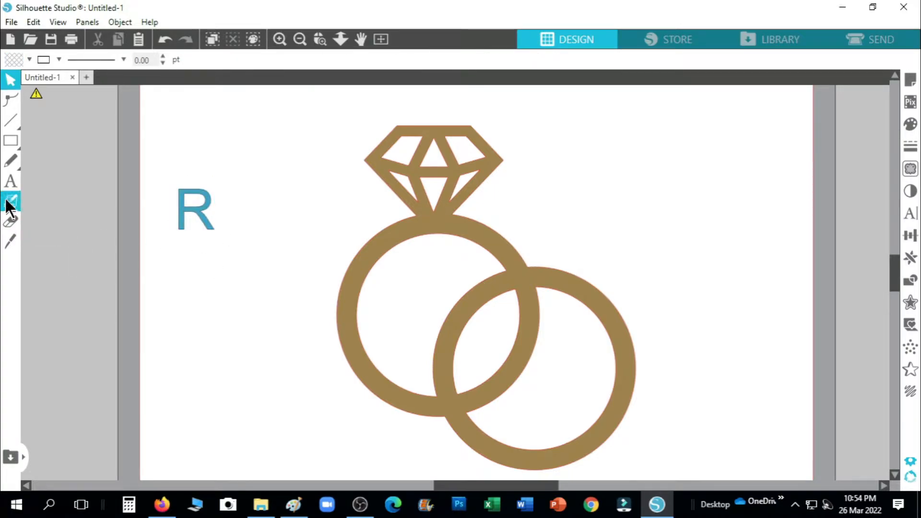
left_click(10, 181)
left_click(185, 270)
type("M")
left_click(280, 267)
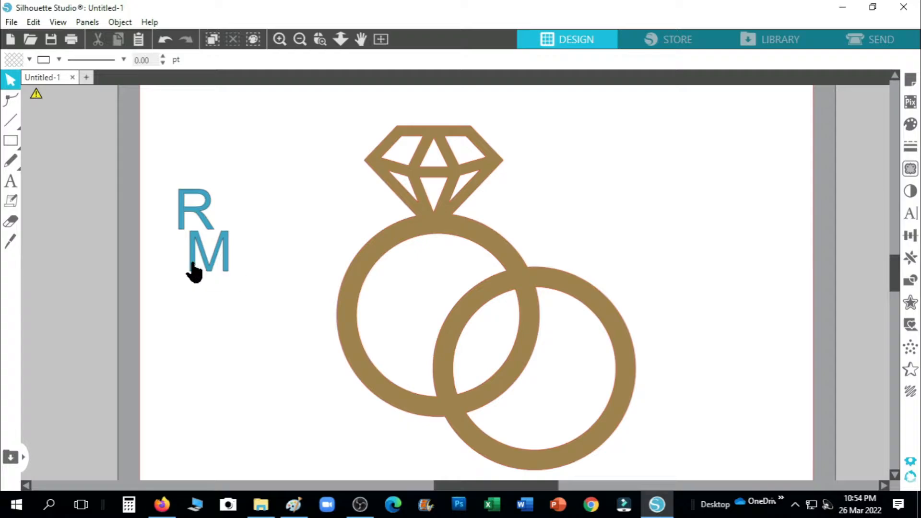
mouse_move(194, 273)
left_mouse_down()
mouse_move(192, 265)
mouse_move(194, 273)
left_mouse_up()
Set both letters in bold Calisto MT.
left_click_drag(133, 177, 220, 303)
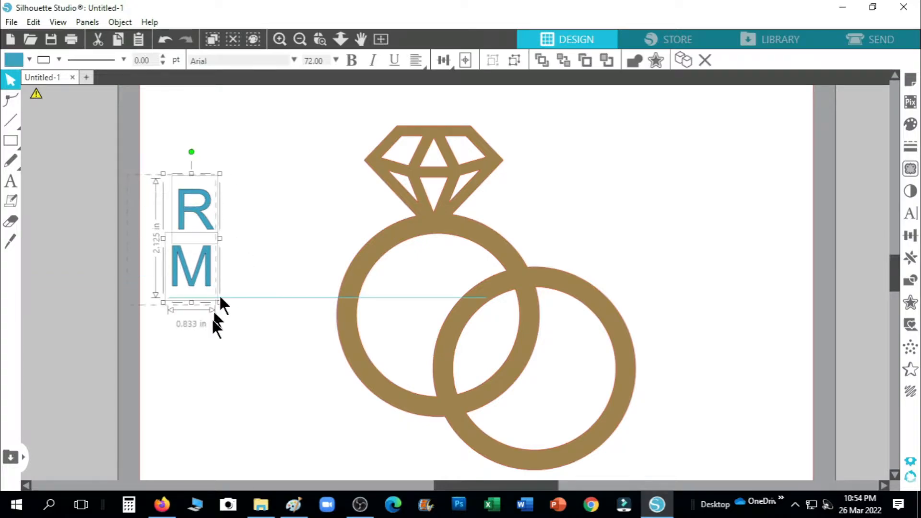
left_click(910, 214)
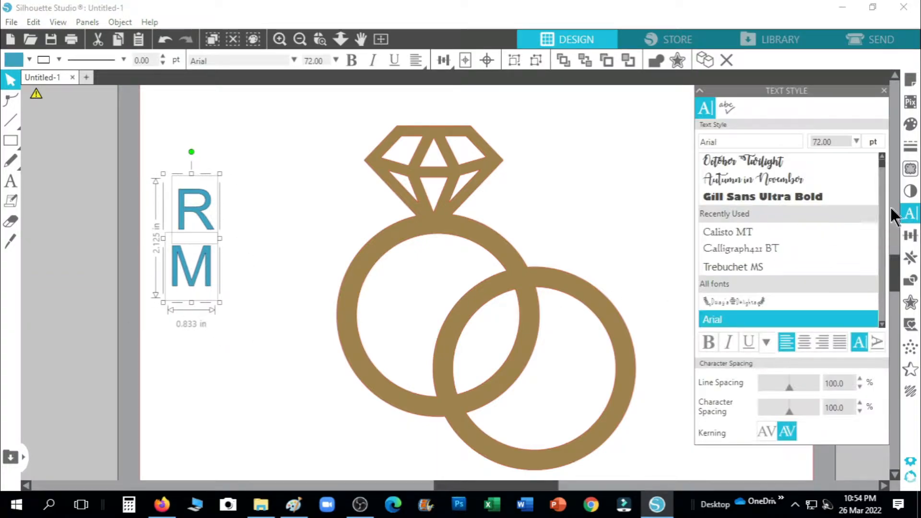
left_click(744, 231)
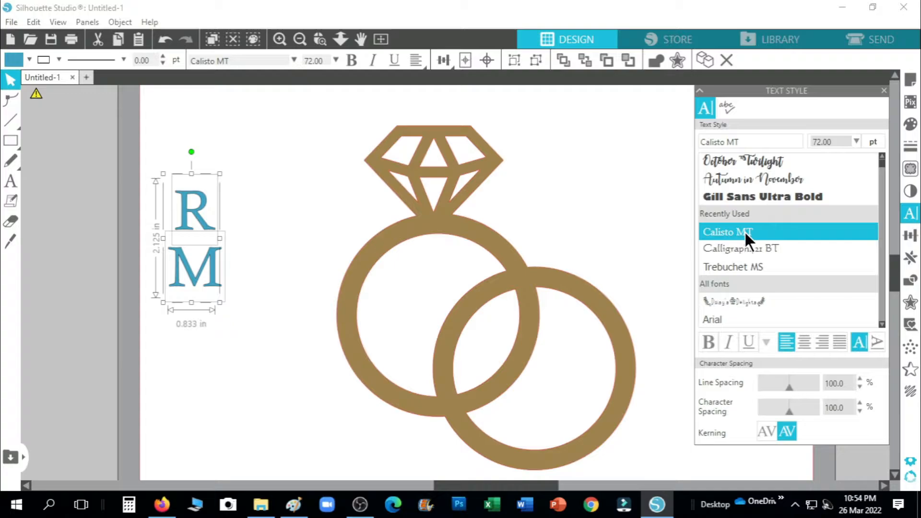
left_click(707, 341)
Enlarge the letters R and M together to about 197 pt.
left_click_drag(221, 309, 359, 453)
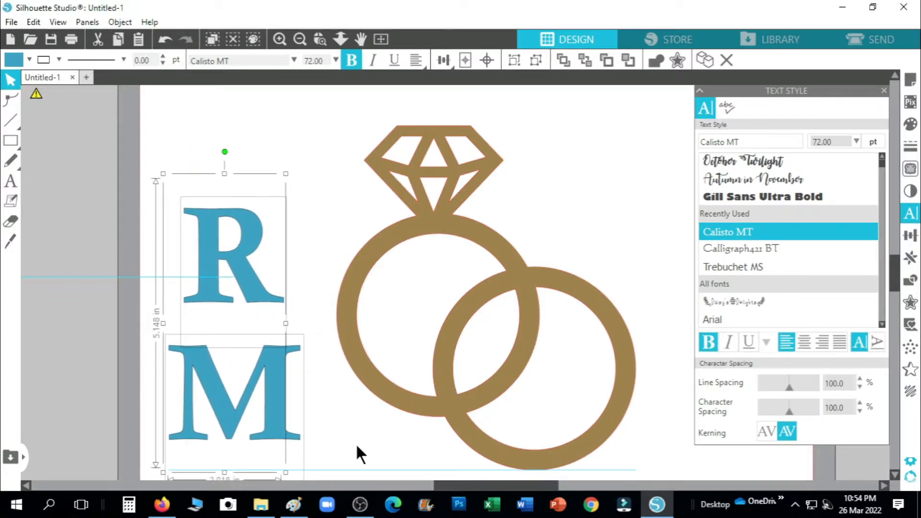
left_click(884, 90)
left_click(148, 220)
left_click_drag(149, 216, 293, 446)
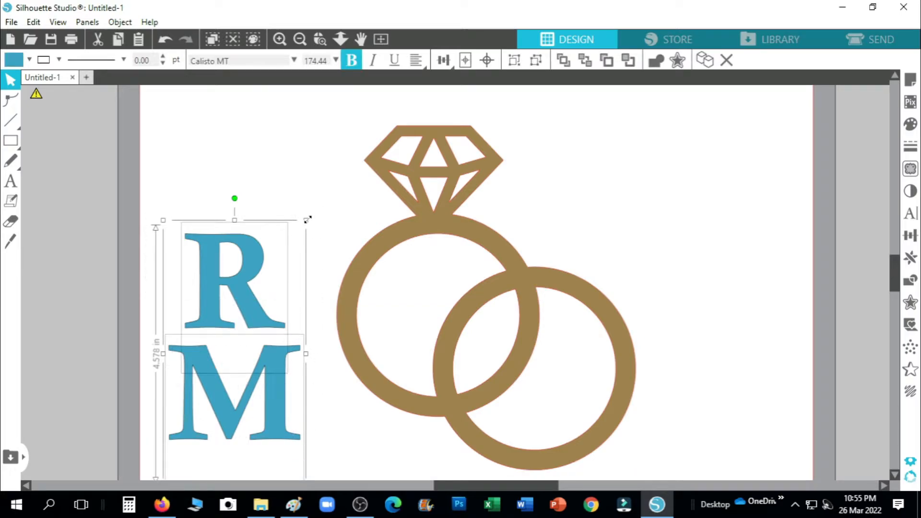
left_click_drag(307, 220, 345, 205)
Move the rings away from the letters and arrange M and R side by side, with R following M.
left_click_drag(425, 240, 643, 216)
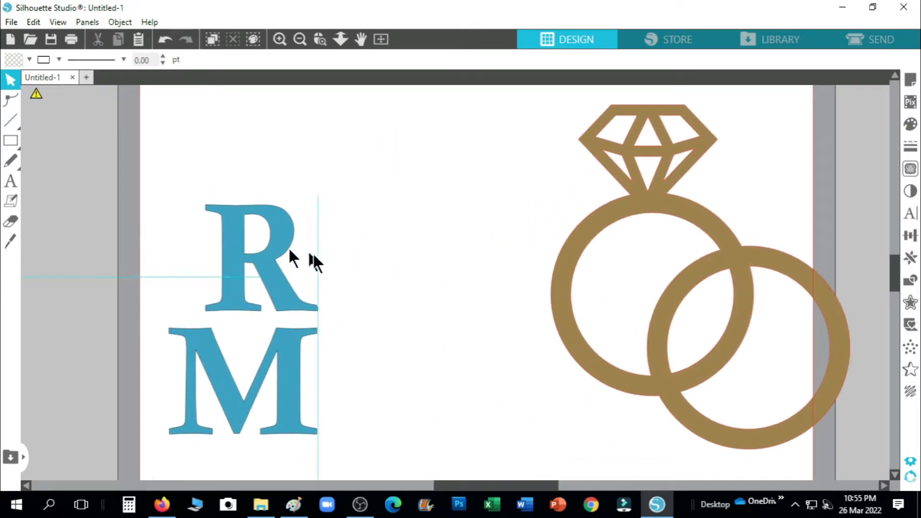
left_click_drag(269, 254, 384, 300)
left_click_drag(295, 374, 304, 287)
left_click(152, 235)
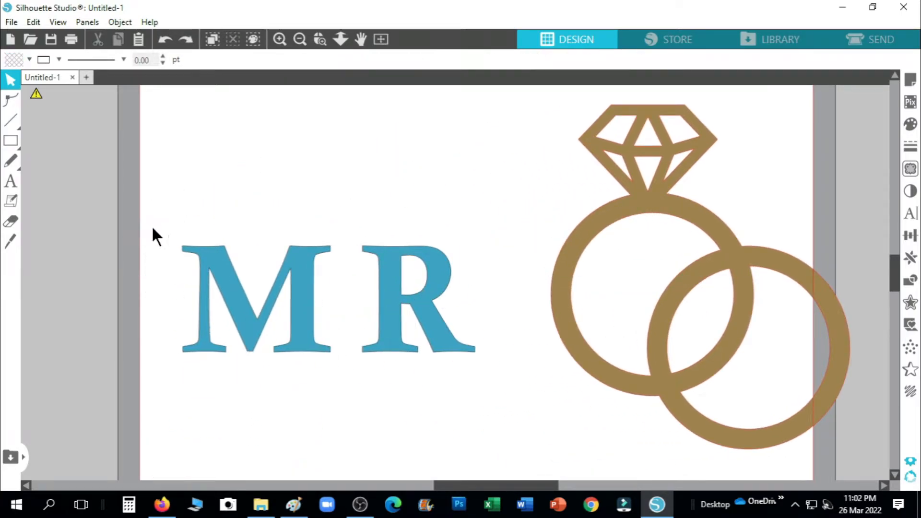
Create an offset with rounded corners around both letters at a distance of 0.080 in.
left_click_drag(153, 229, 479, 404)
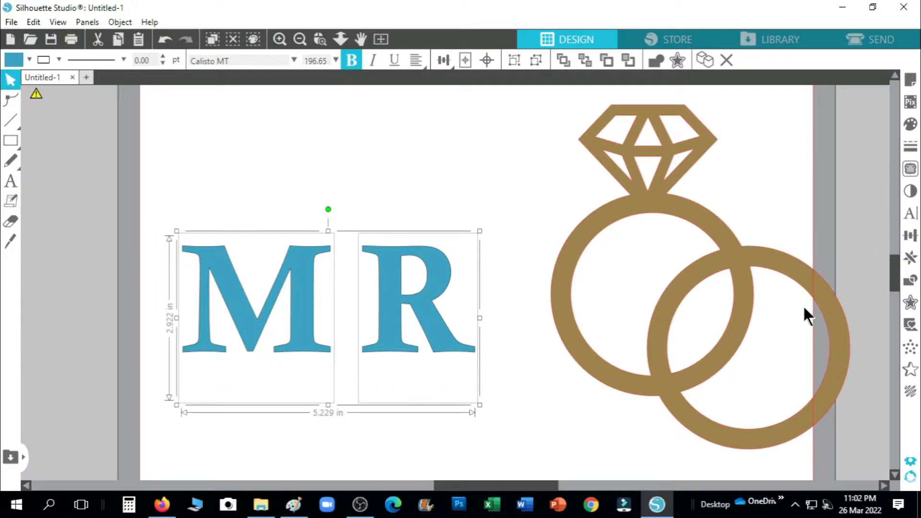
left_click(909, 303)
left_click(748, 125)
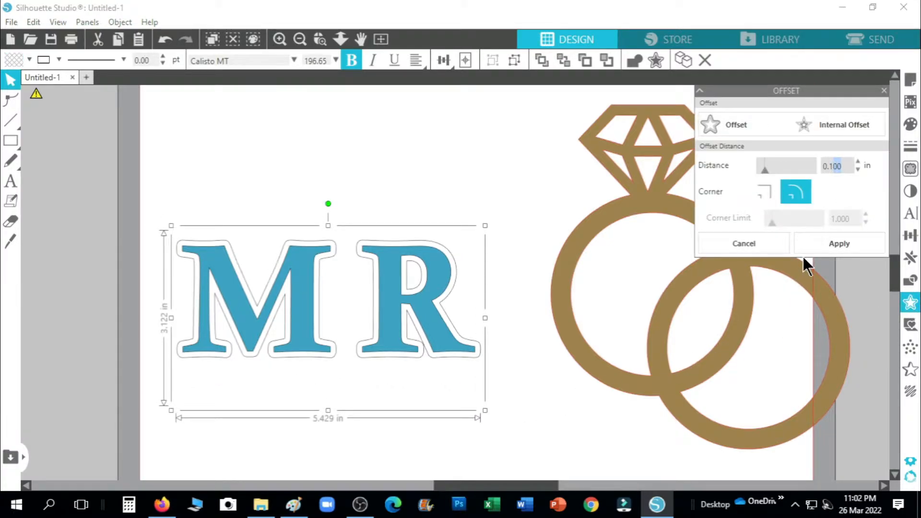
type("0.080")
left_click(818, 246)
left_click(883, 91)
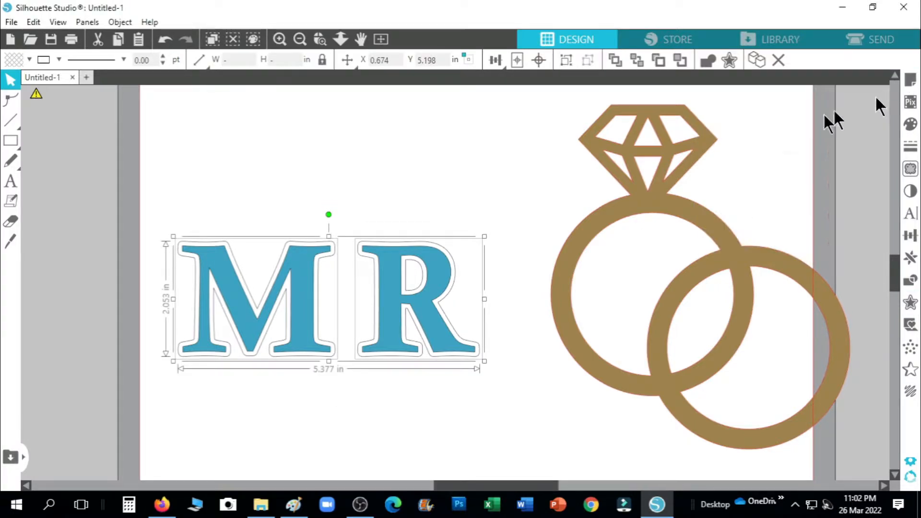
Move the original blue M and R off the page, leaving their offset outlines in place.
left_click(504, 192)
left_click_drag(298, 270, 19, 139)
left_click_drag(387, 281, 47, 152)
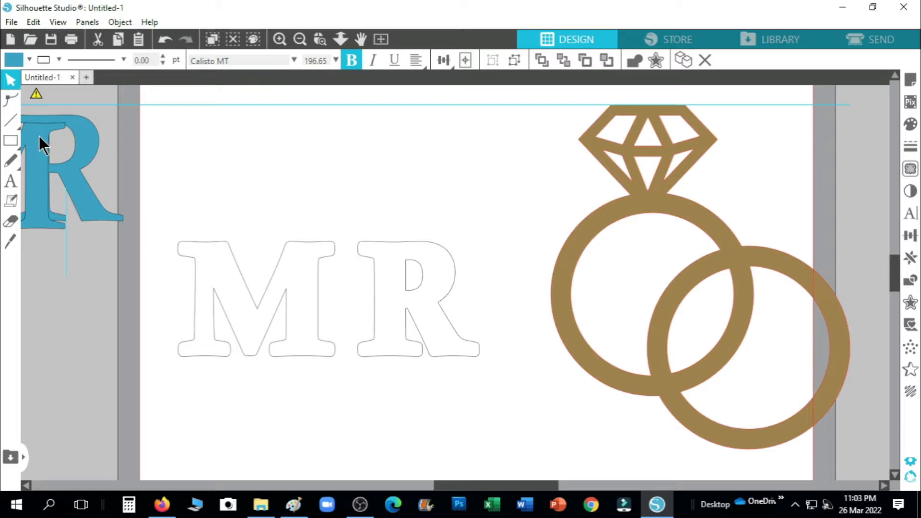
Fill the M and R offset outlines with black.
left_click_drag(162, 223, 493, 389)
left_click(909, 127)
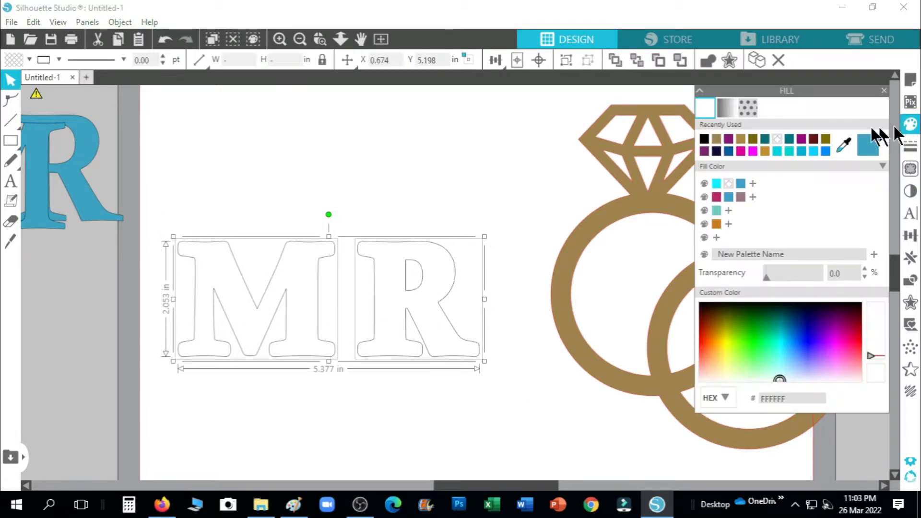
left_click(703, 139)
left_click(884, 90)
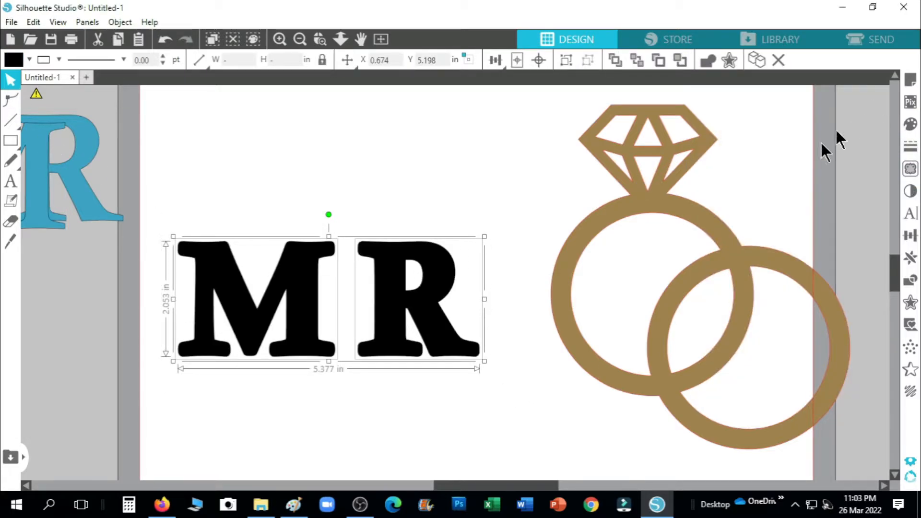
Move the rings back to the page's middle and position the black R across the diamond ring's left side, at about X 3.761, Y 4.974 in.
left_click_drag(711, 228, 519, 237)
left_click(524, 250)
left_click_drag(383, 328, 396, 301)
key("Up")
key("Up")
key("Up")
key("Up")
key("Up")
key("Up")
key("Up")
key("Up")
key("Up")
key("Up")
key("Up")
key("Up")
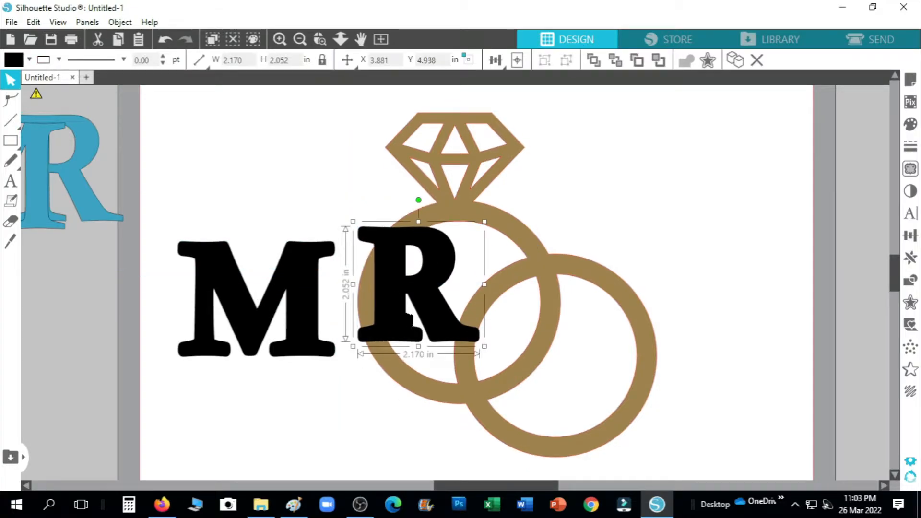
key("Down")
key("Down")
key("Left")
key("Left")
key("Left")
key("Left")
key("Left")
key("Left")
key("Left")
key("Down")
key("Down")
key("Down")
key("Down")
key("Down")
key("Down")
key("Down")
key("Down")
key("Down")
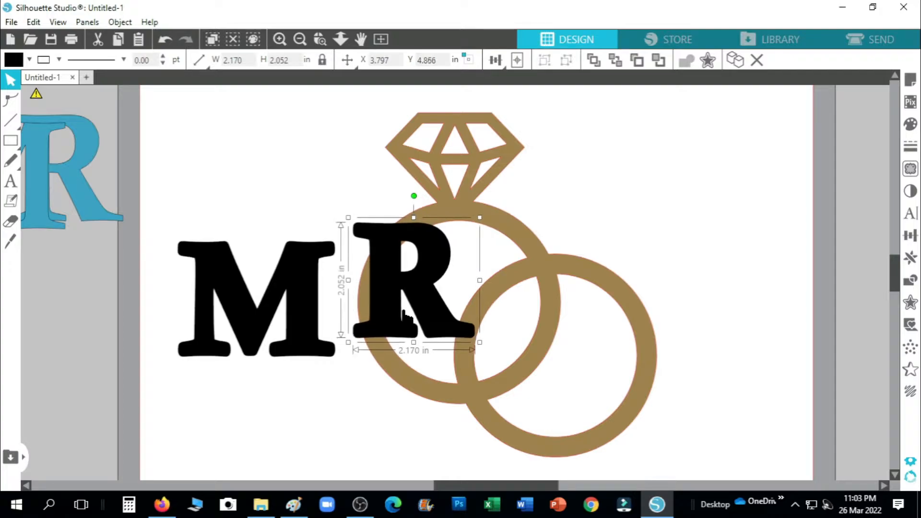
key("Left")
key("Left")
key("Left")
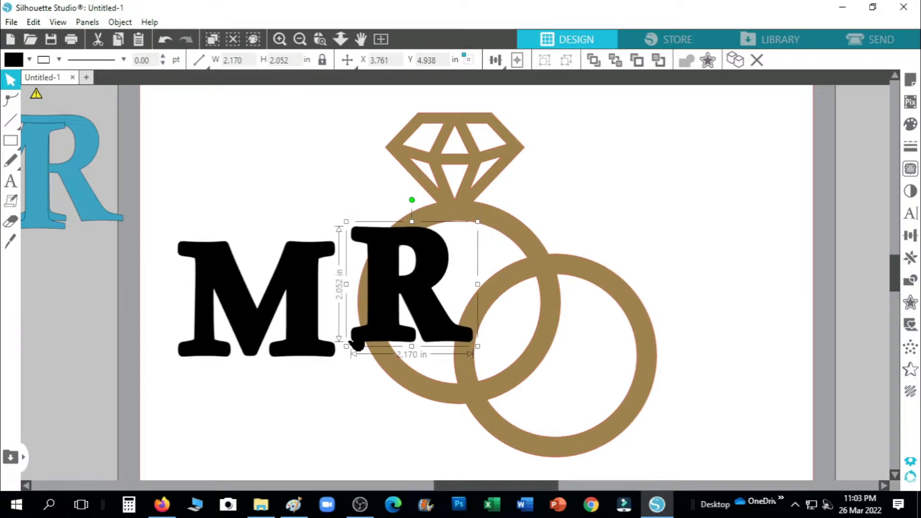
key("Down")
key("Down")
key("Down")
Position the black M across the right side of the plain ring, at about X 7.121, Y 6.253 in.
scroll(499, 335, "up", 3)
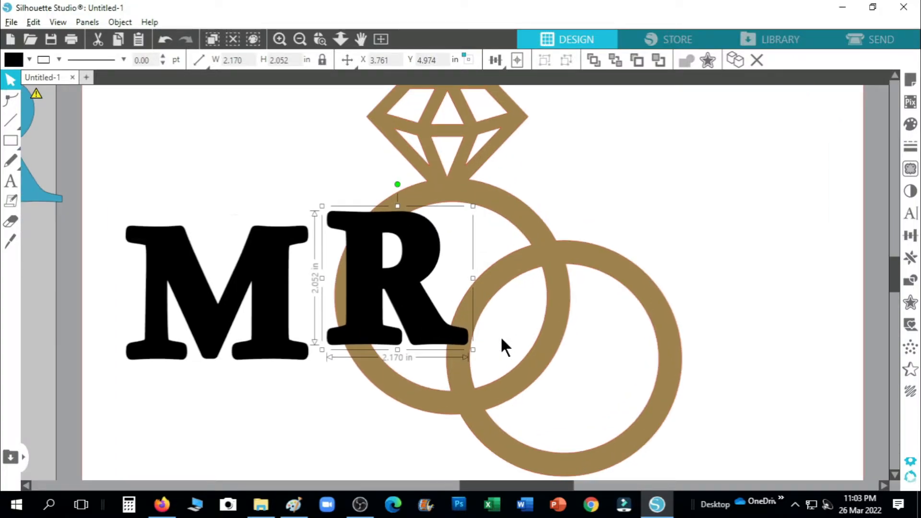
left_click_drag(232, 353, 721, 439)
left_click(748, 420)
scroll(748, 420, "down", 1)
scroll(748, 420, "down", 1)
left_click(735, 392)
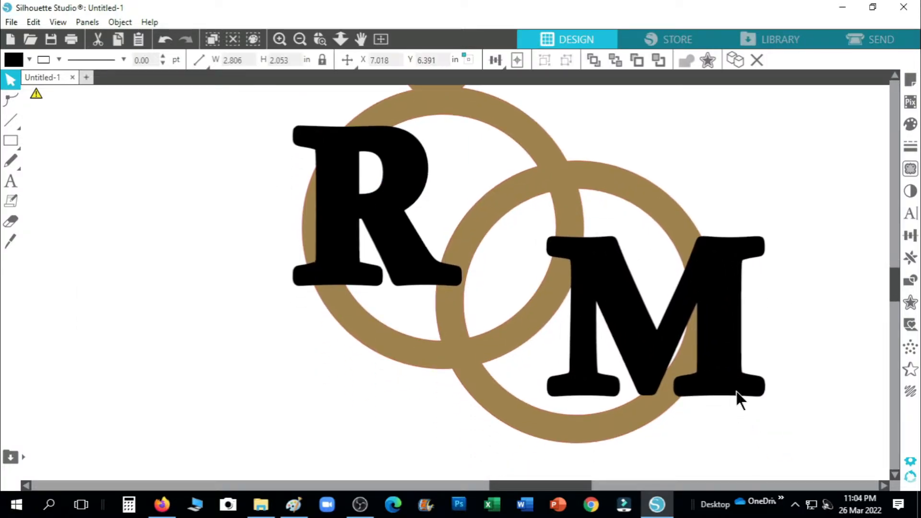
key("Right")
key("Right")
key("Right")
key("Right")
key("Right")
key("Right")
key("Right")
key("Right")
key("Right")
key("Right")
key("Right")
key("Right")
key("Up")
key("Up")
key("Up")
key("Up")
key("Up")
key("Up")
key("Up")
key("Up")
key("Up")
key("Up")
key("Up")
key("Up")
key("Up")
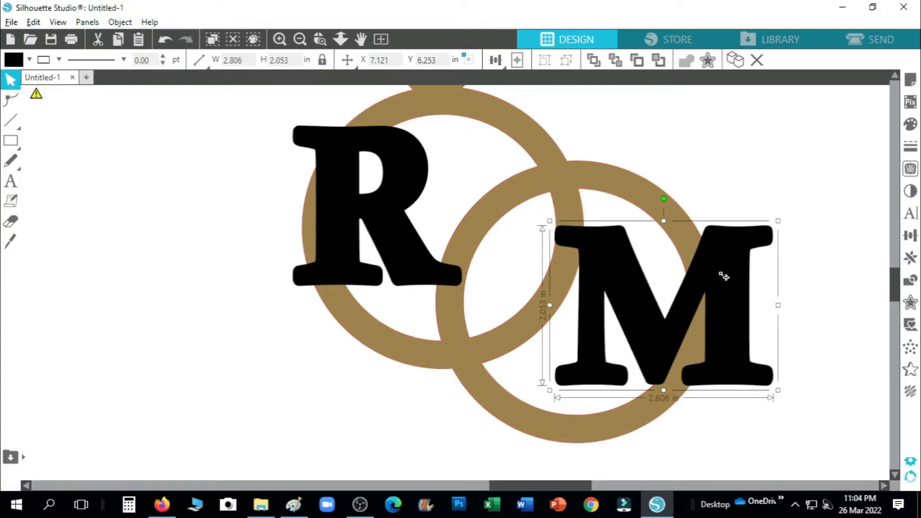
Subtract the black R and M from the rings to cut letter-shaped gaps in them.
scroll(724, 275, "down", 2)
left_click_drag(549, 486, 558, 488)
scroll(594, 430, "up", 3)
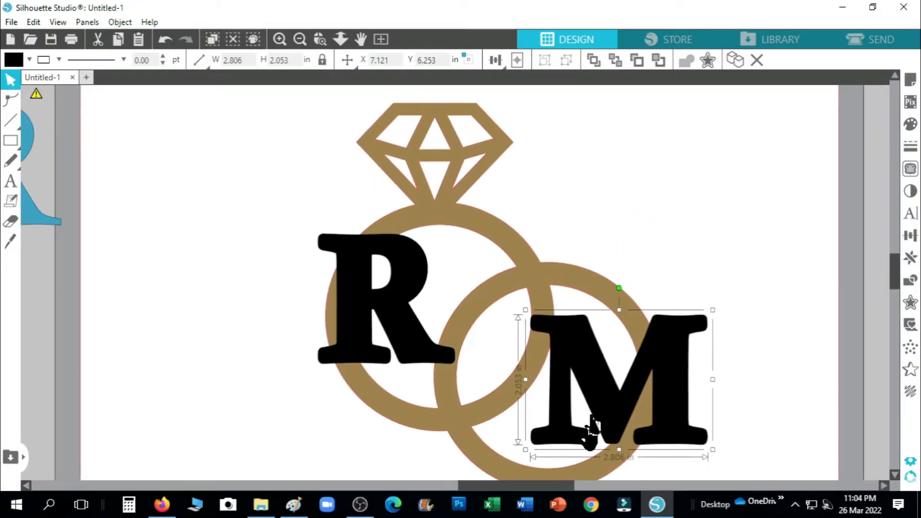
scroll(705, 367, "down", 2)
scroll(724, 407, "down", 1)
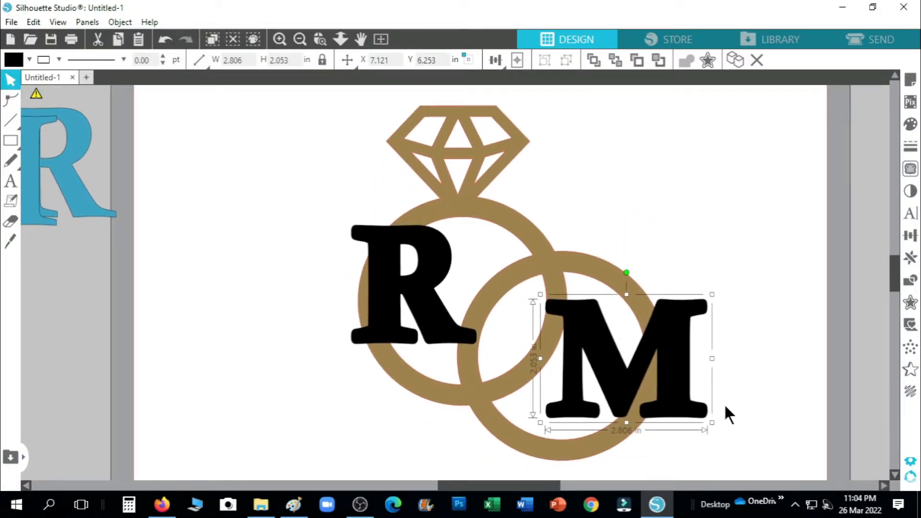
left_click(322, 389)
left_click_drag(323, 106, 720, 459)
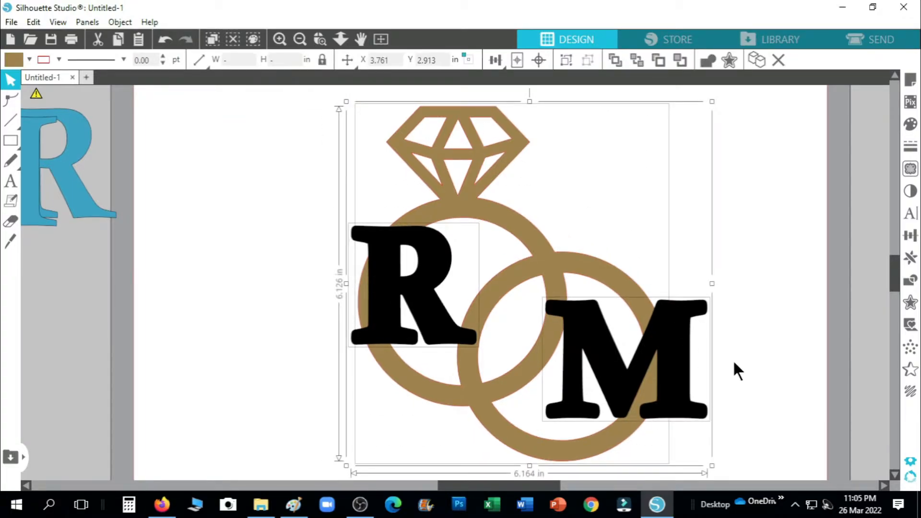
left_click(910, 281)
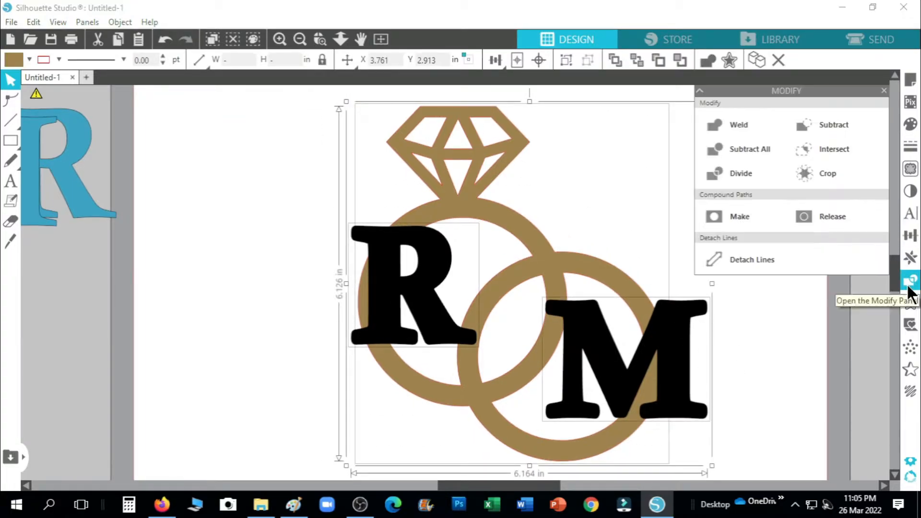
left_click(836, 125)
left_click(884, 89)
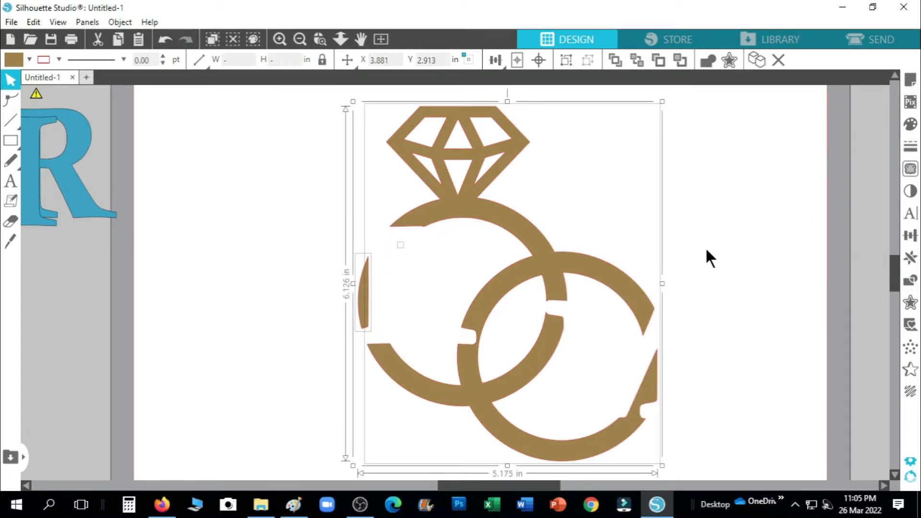
Delete the tiny leftover shape inside the upper left part of the diamond ring.
left_click(405, 243)
left_click(400, 245)
right_click(396, 244)
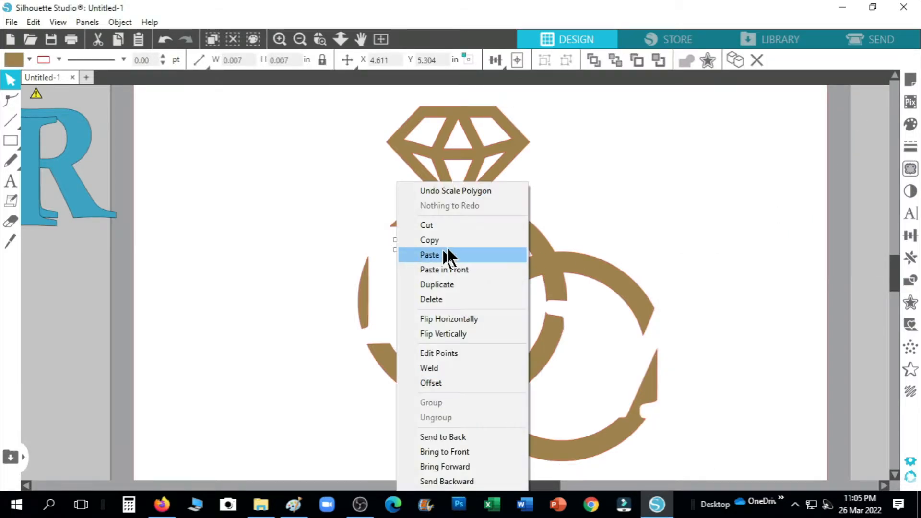
left_click(422, 299)
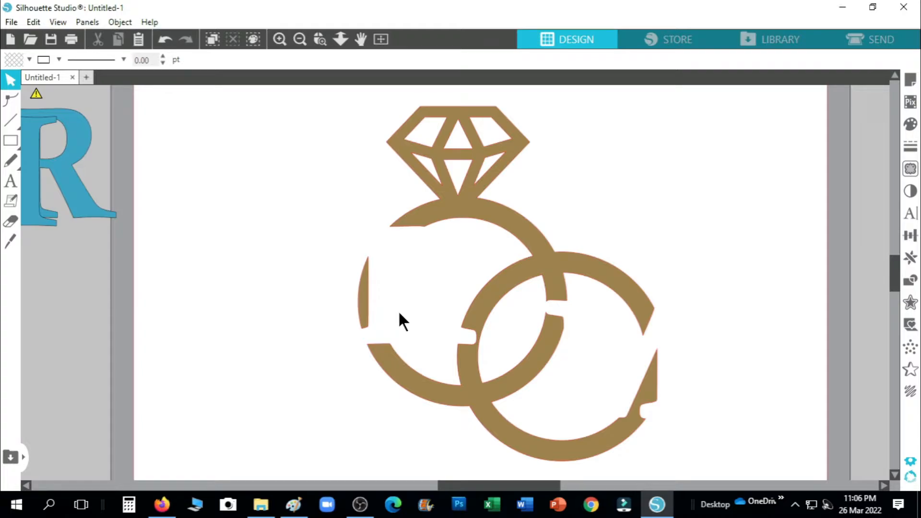
Move the blue R into the R-shaped gap on the left side of the diamond ring.
left_click_drag(80, 185, 426, 323)
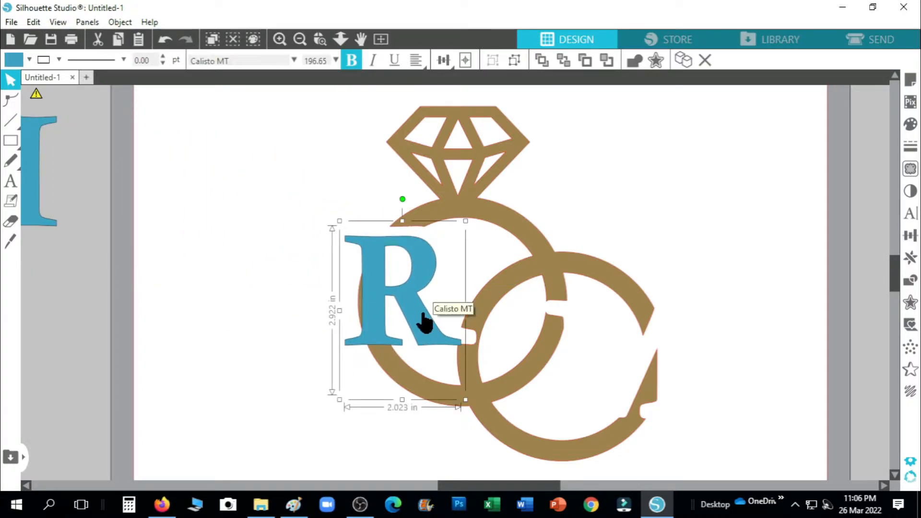
key("Up")
key("Up")
key("Up")
key("Up")
key("Up")
key("Down")
key("Down")
key("Right")
key("Right")
key("Right")
key("Right")
key("Right")
key("Right")
key("Right")
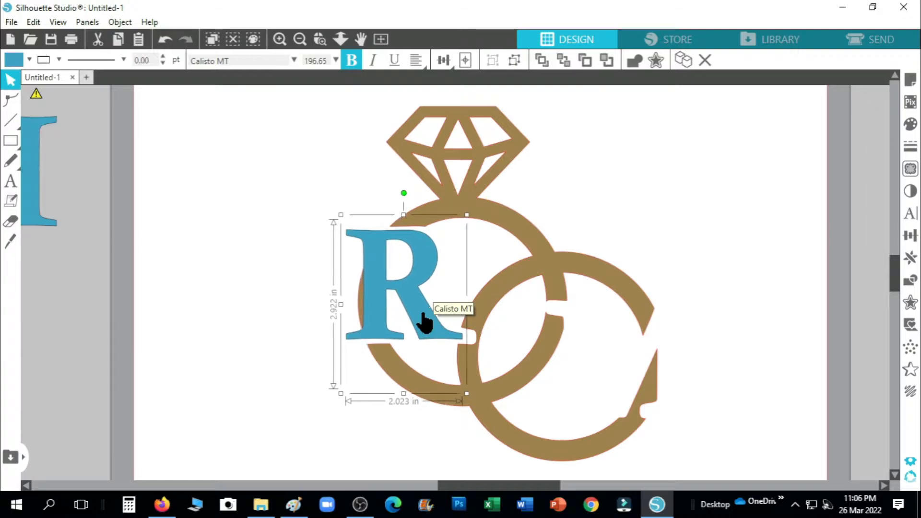
key("Up")
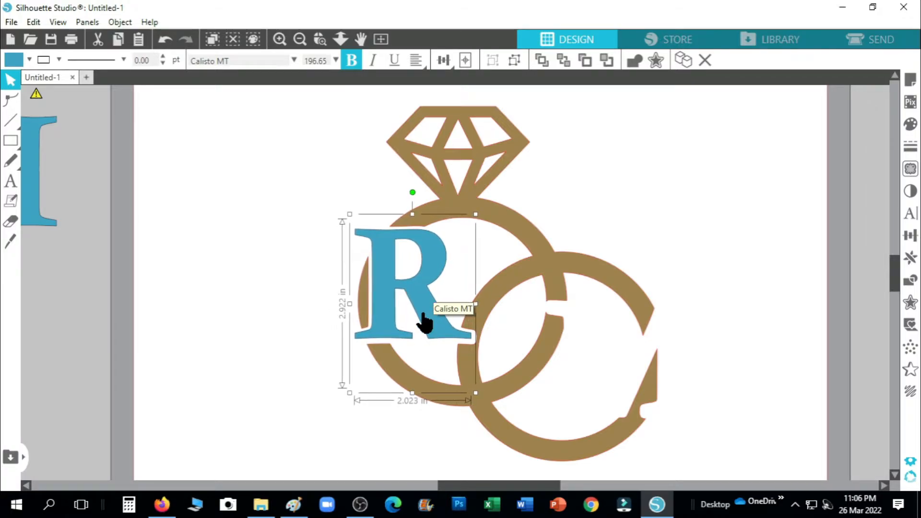
Fine-tune the R's position so the margin around it in the ring gap is even.
scroll(494, 302, "up", 3)
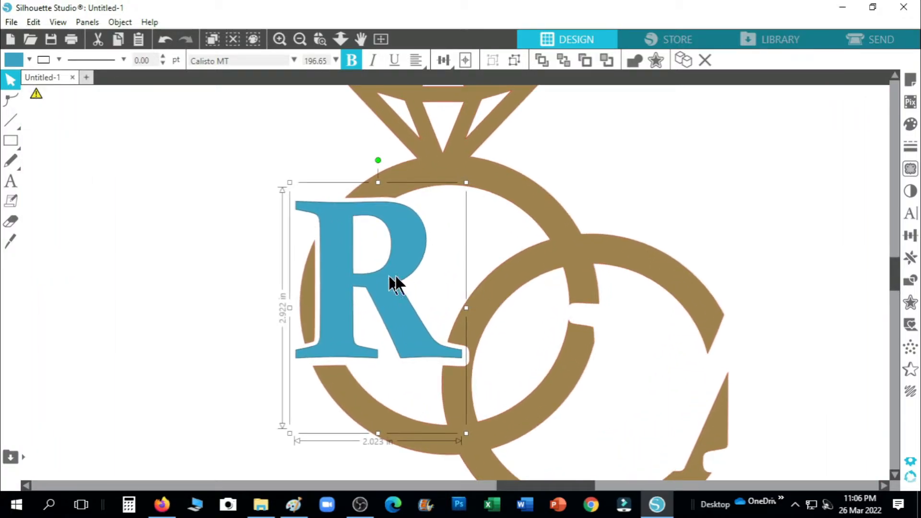
key("Down")
key("Down")
key("Down")
key("Down")
key("Up")
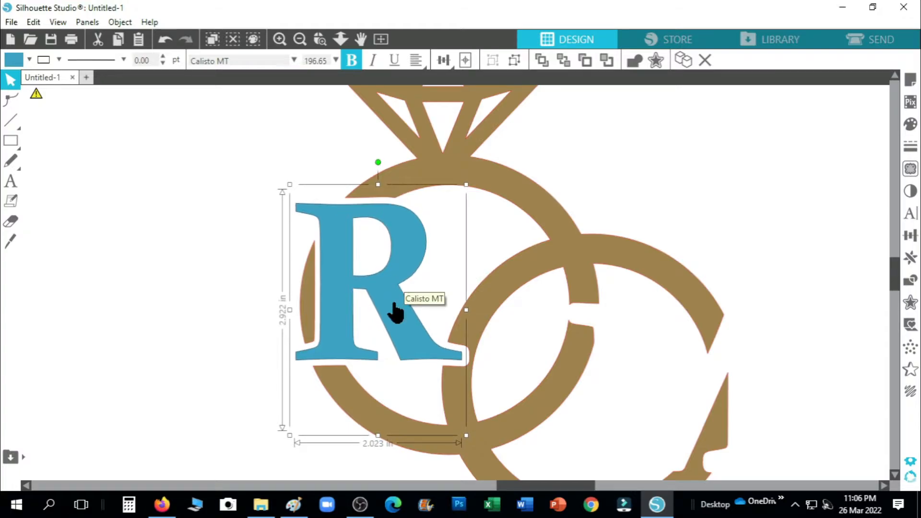
key("Right")
key("Up")
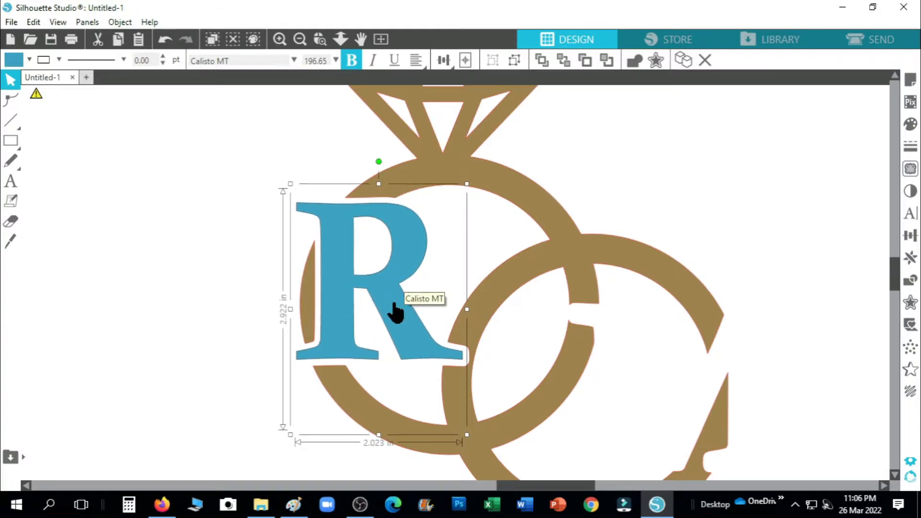
key("Down")
scroll(393, 305, "down", 2)
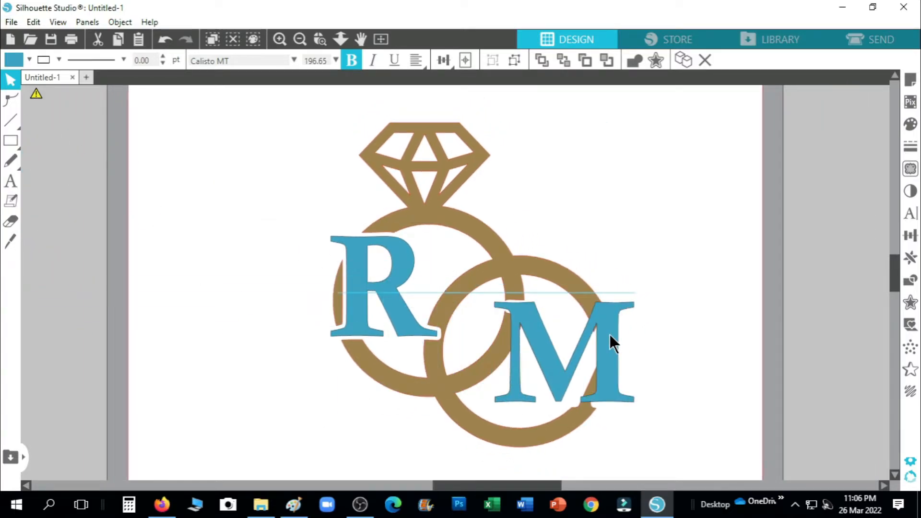
Move the blue M over the M-shaped gap on the right side of the plain ring.
left_click(612, 339)
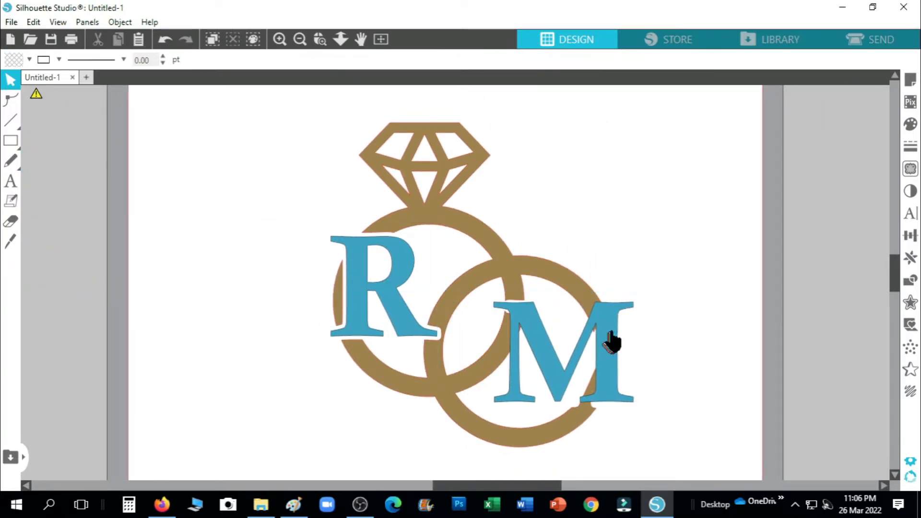
scroll(618, 331, "up", 2)
left_click(596, 355)
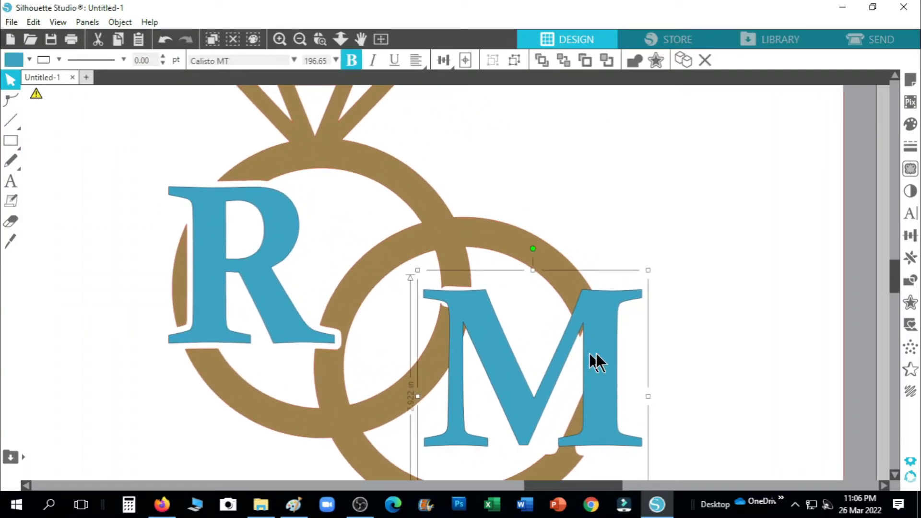
left_click_drag(599, 419, 616, 379)
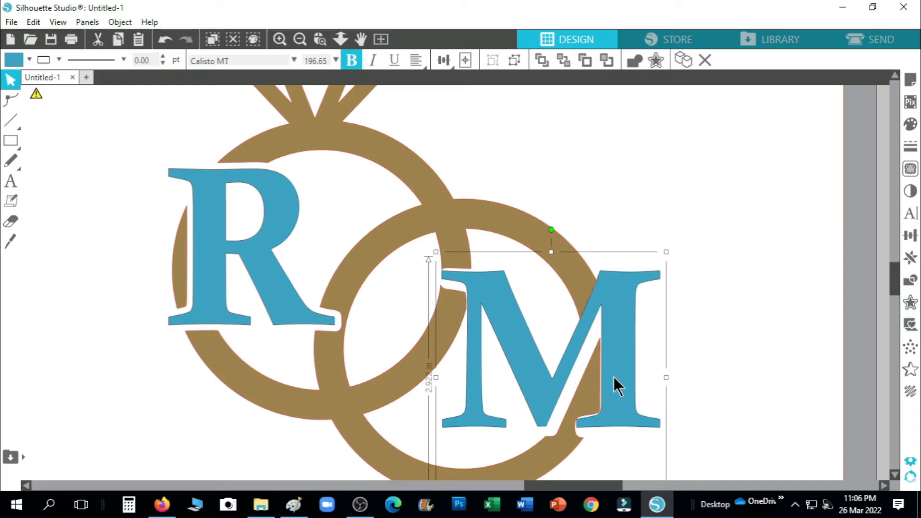
Nudge the M in small increments until it sits evenly within its gap, and deselect it.
key("Down")
key("Down")
key("Down")
key("Down")
key("Down")
key("Down")
key("Down")
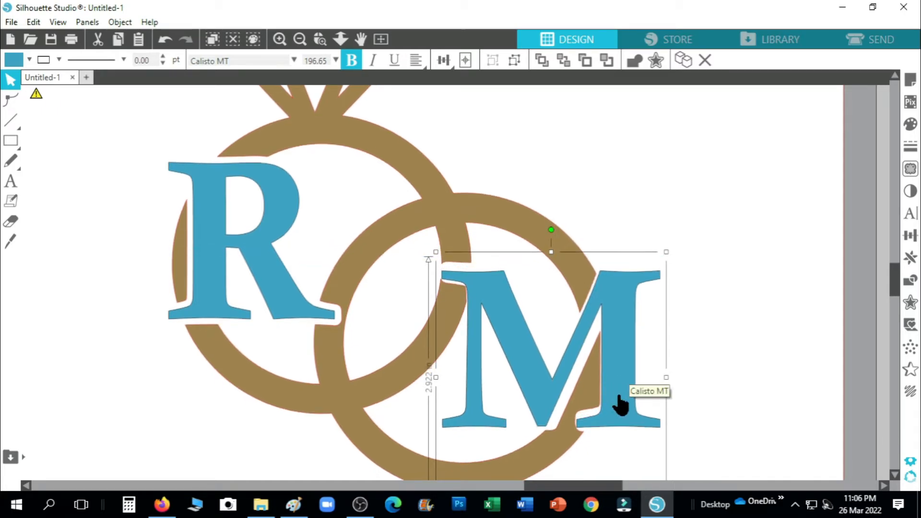
key("Right")
key("Right")
key("Right")
key("Right")
key("Right")
key("Up")
key("Up")
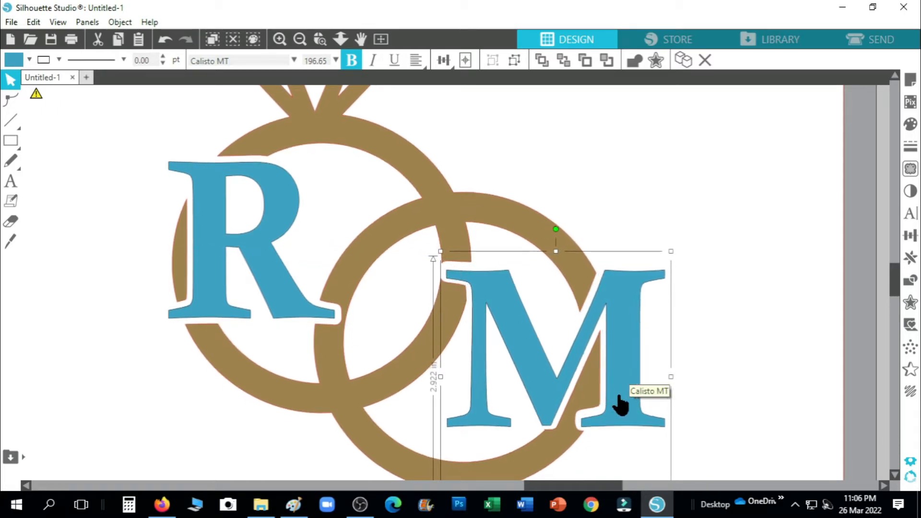
key("Left")
key("Up")
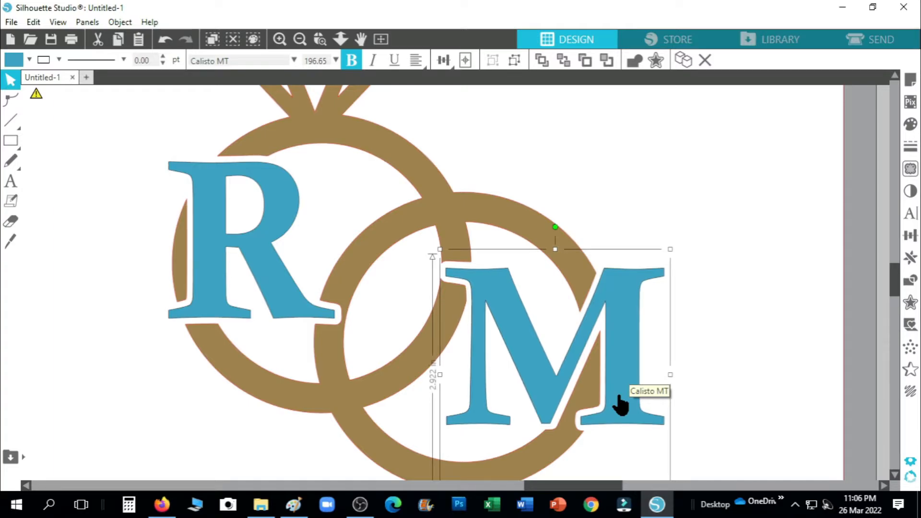
key("Down")
key("Right")
key("Right")
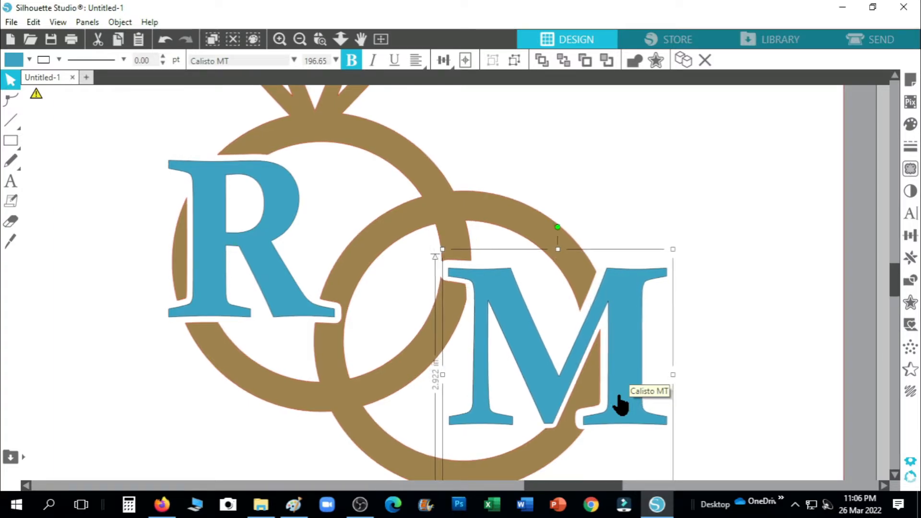
key("Left")
key("Up")
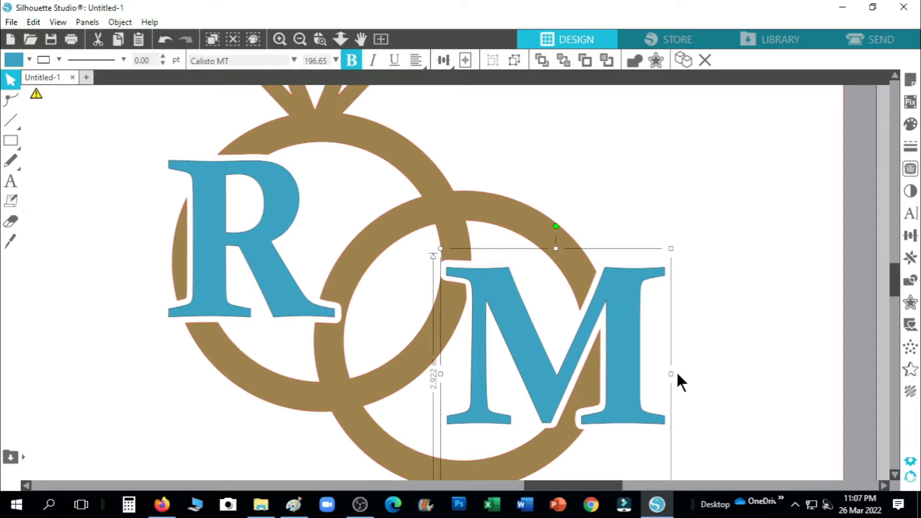
left_click(700, 425)
scroll(710, 229, "down", 3)
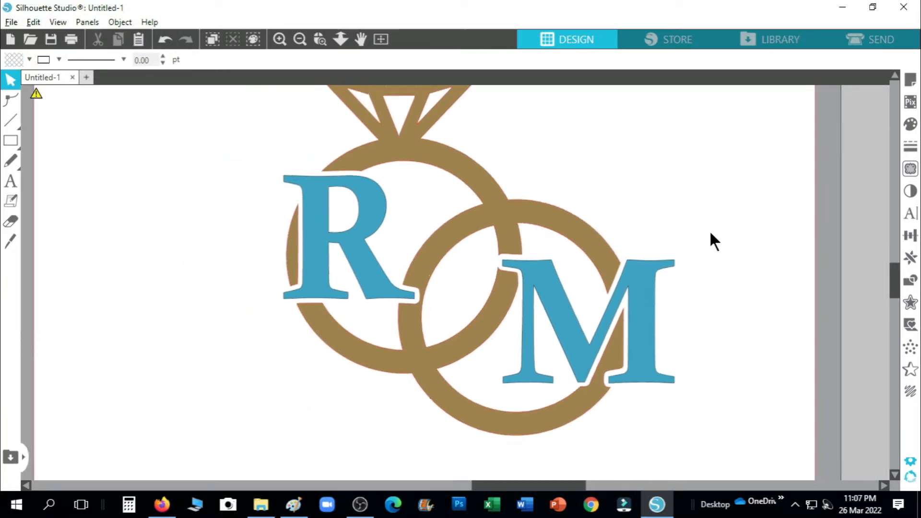
Fill the R with the recently used magenta E1009B.
key("alt")
left_click_drag(896, 285, 898, 277)
left_click(436, 322)
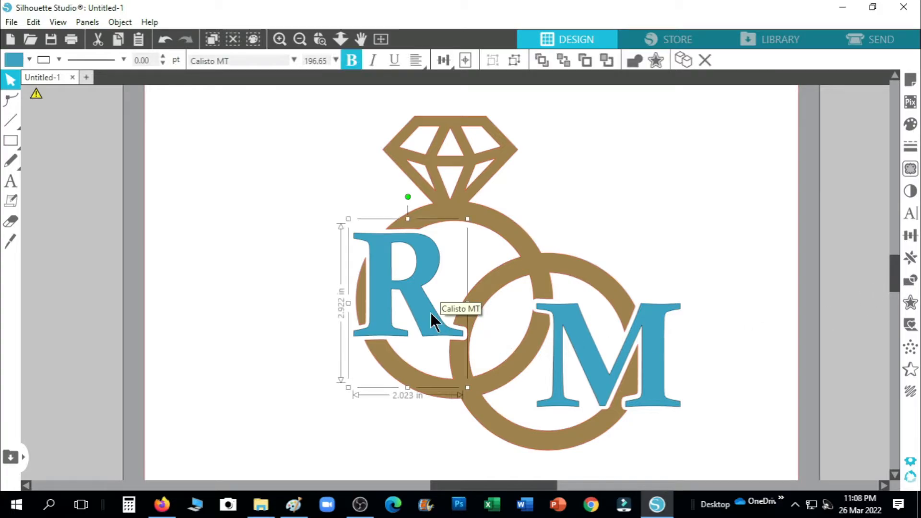
left_click(909, 123)
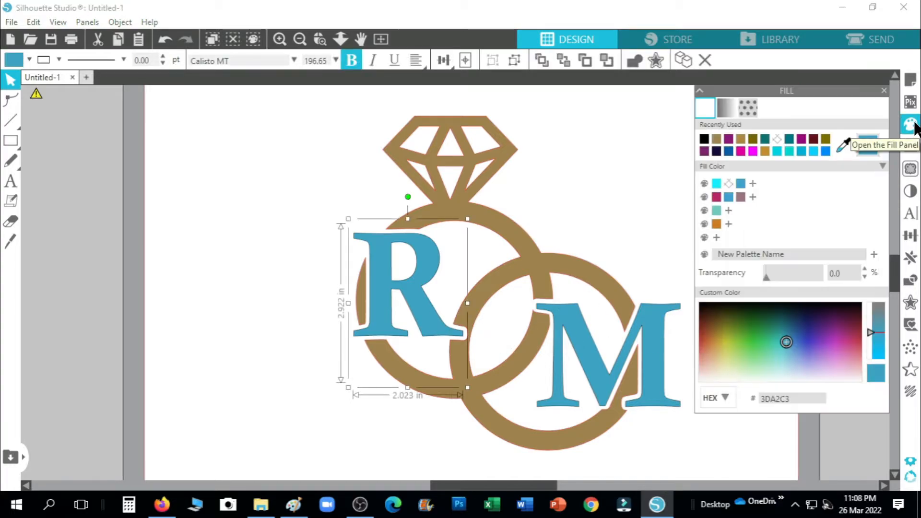
left_click(739, 152)
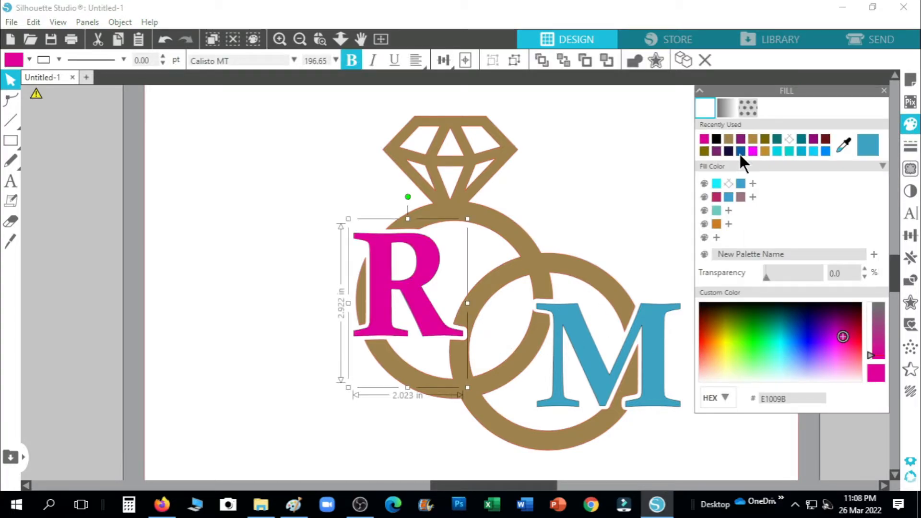
Fill the M with a custom dark blue, about 0056B2.
left_click(653, 331)
left_click(825, 151)
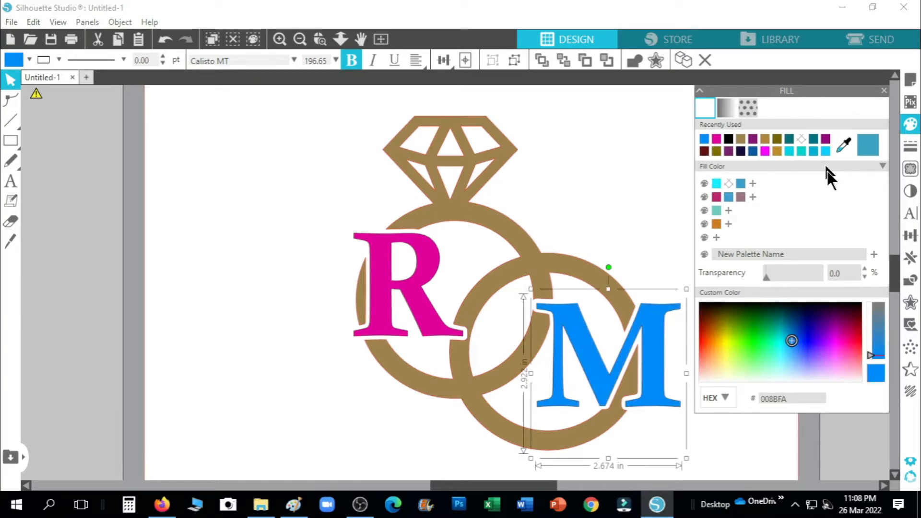
left_click(795, 330)
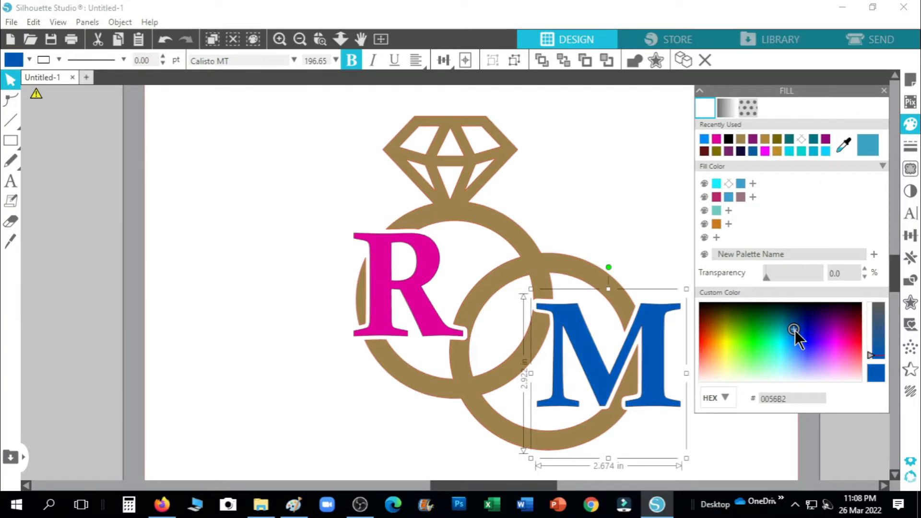
left_click_drag(795, 330, 795, 329)
Change the R's fill to the custom bright magenta E900E5, and deselect the letter.
left_click(422, 288)
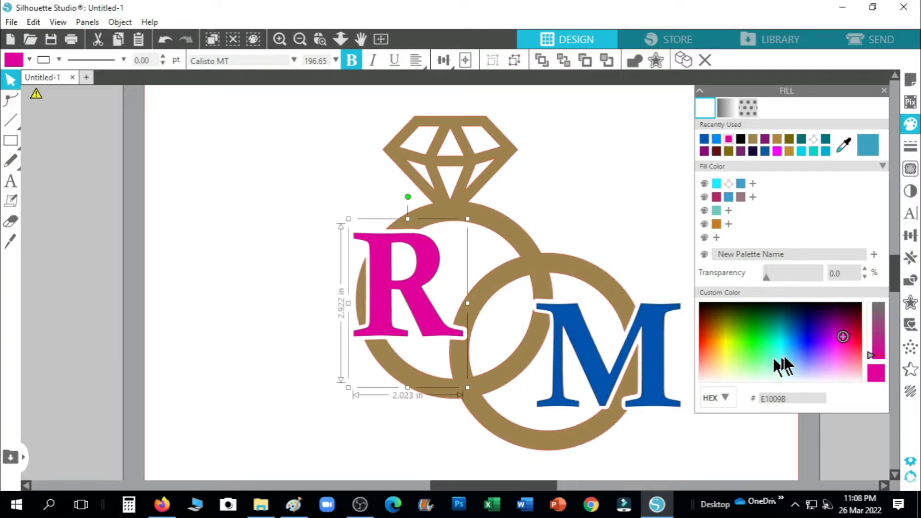
left_click(867, 361)
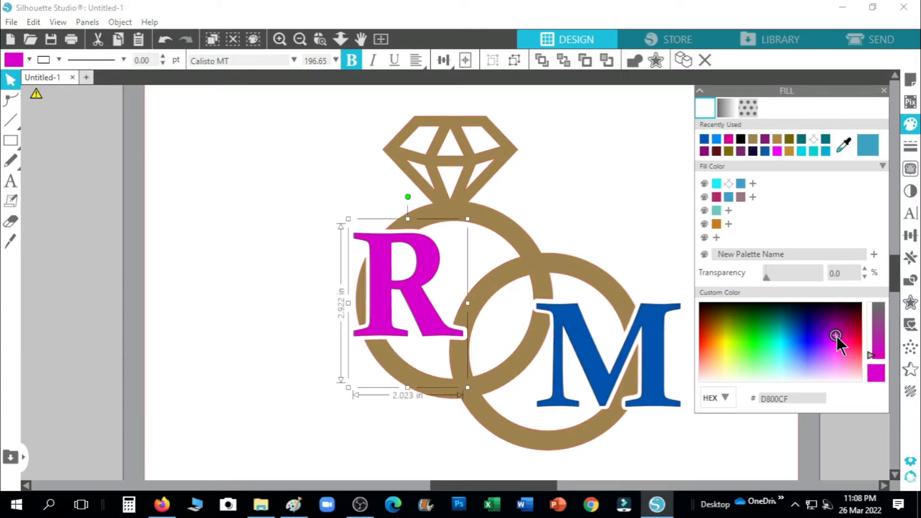
mouse_move(837, 335)
left_mouse_down()
mouse_move(834, 328)
mouse_move(835, 339)
left_mouse_up()
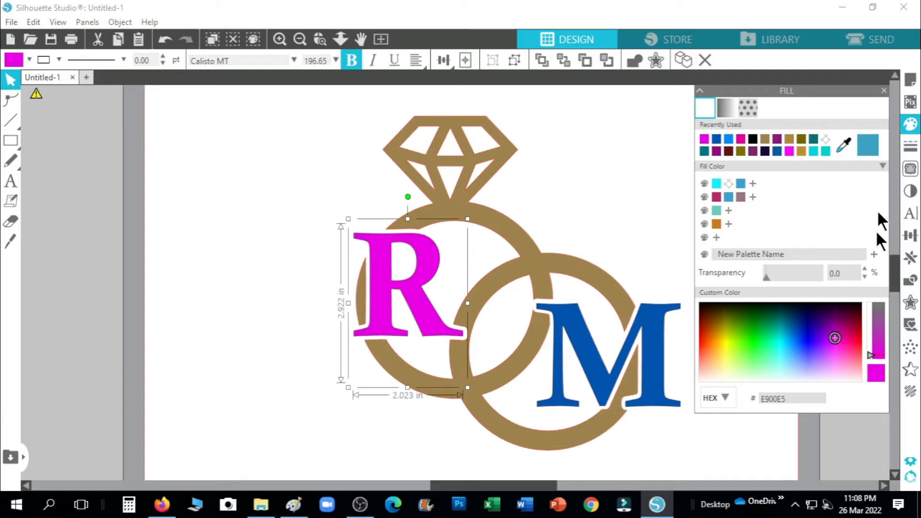
left_click(883, 90)
left_click(749, 222)
scroll(729, 225, "up", 1)
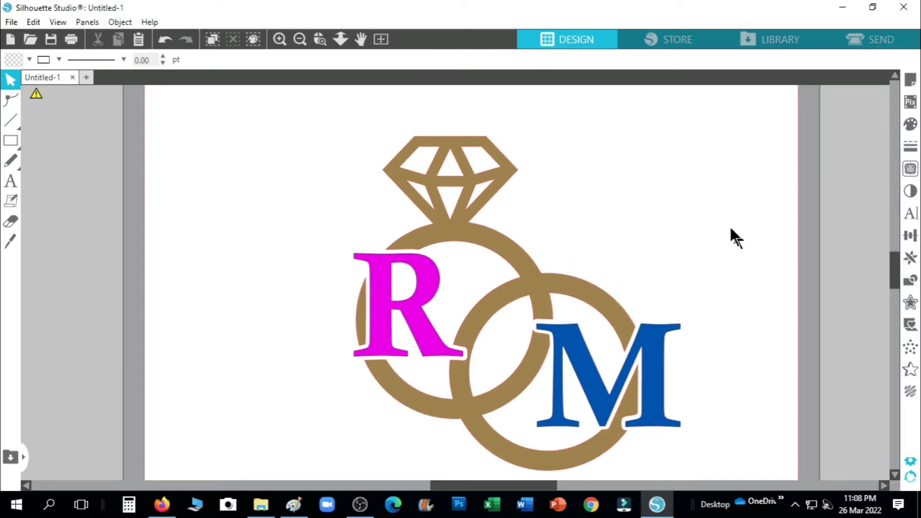
Group the rings with both letters and move the group partly off the left side of the page.
left_click_drag(348, 120, 684, 381)
scroll(686, 461, "down", 2)
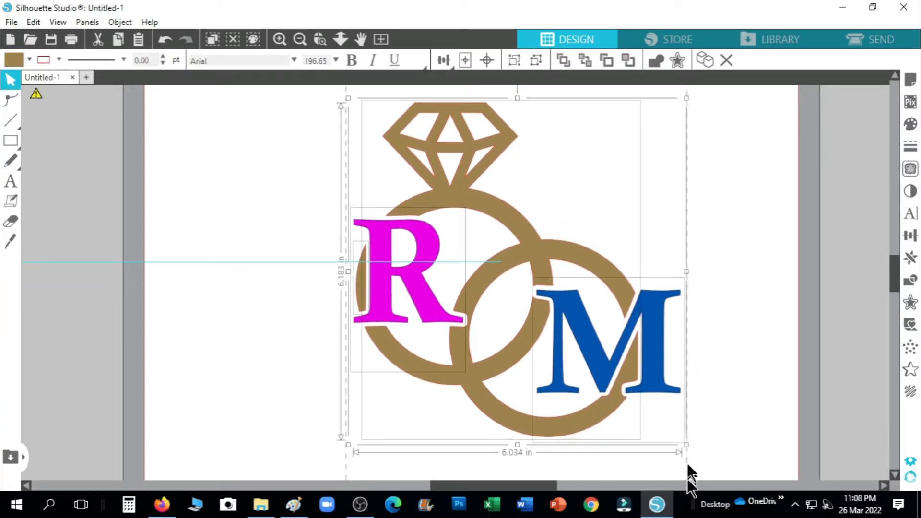
right_click(539, 287)
left_click(580, 352)
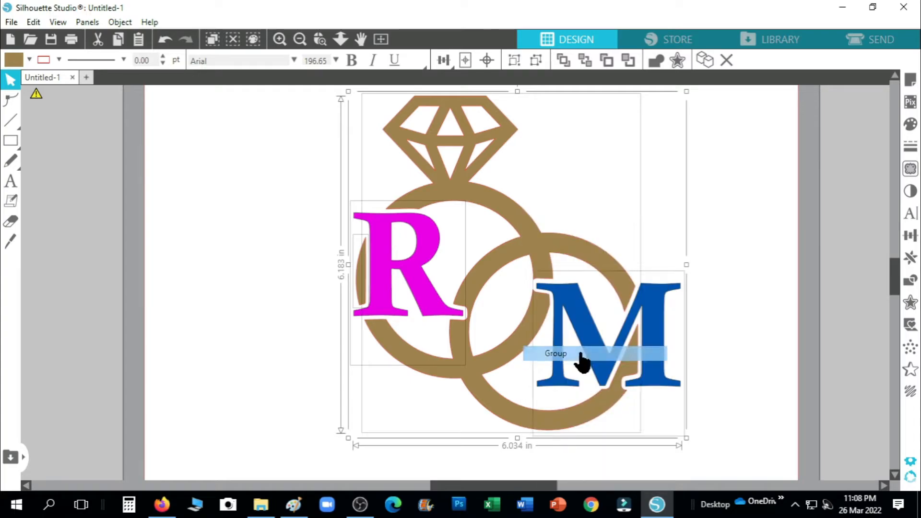
left_click(723, 347)
left_click_drag(602, 281, 234, 281)
Add the "3d wreath" design from the library to the page.
left_click(772, 38)
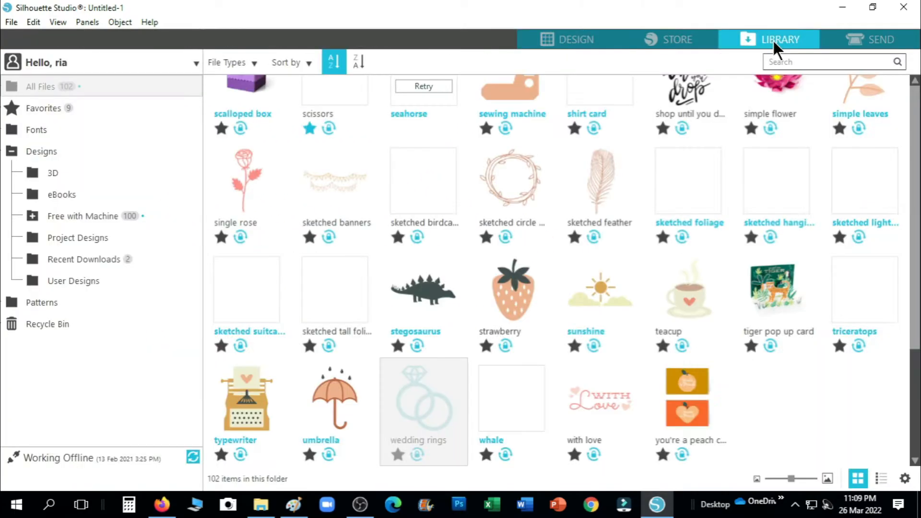
scroll(657, 326, "up", 8)
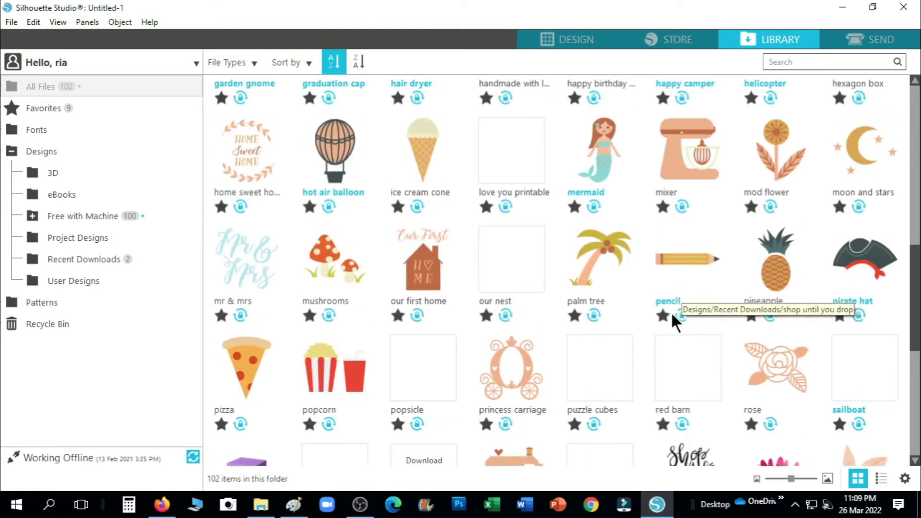
scroll(750, 264, "up", 10)
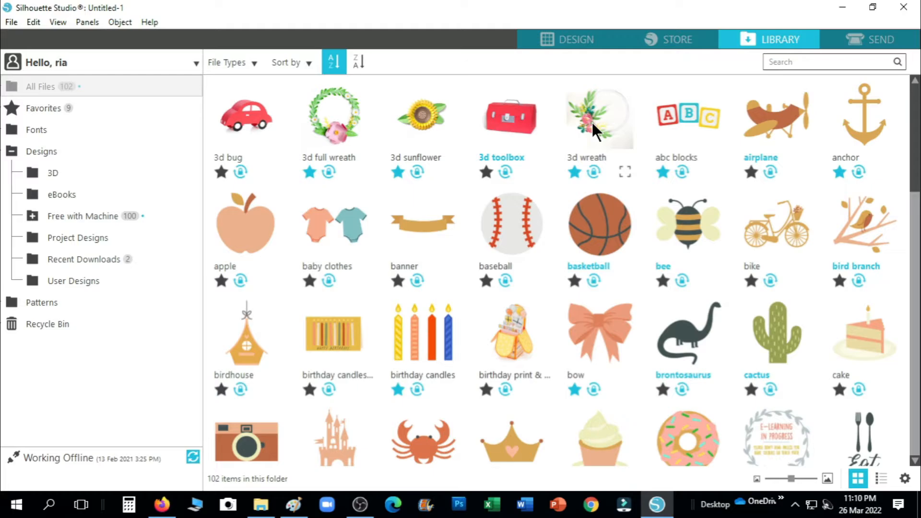
double_click(591, 121)
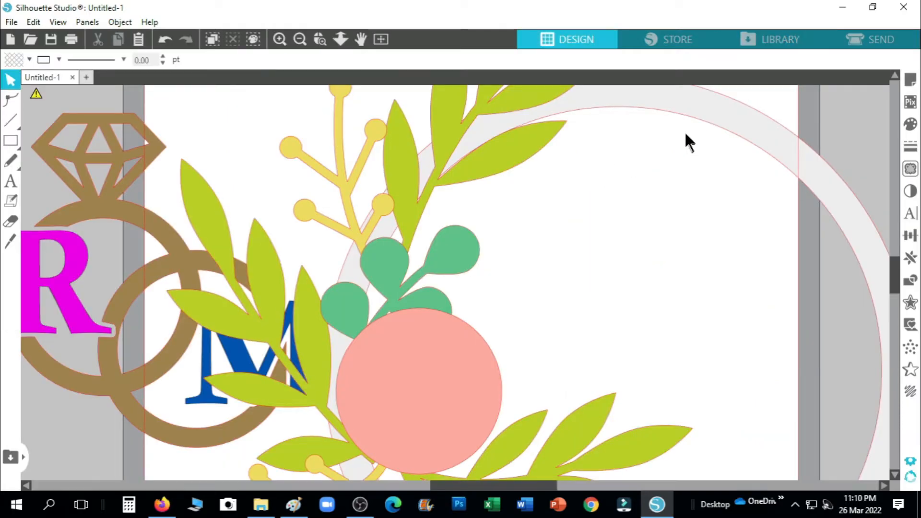
Move the wreath design clear of the rings, scale it down to about 5.11 by 5.90 in, and ungroup it.
left_click_drag(590, 207, 732, 221)
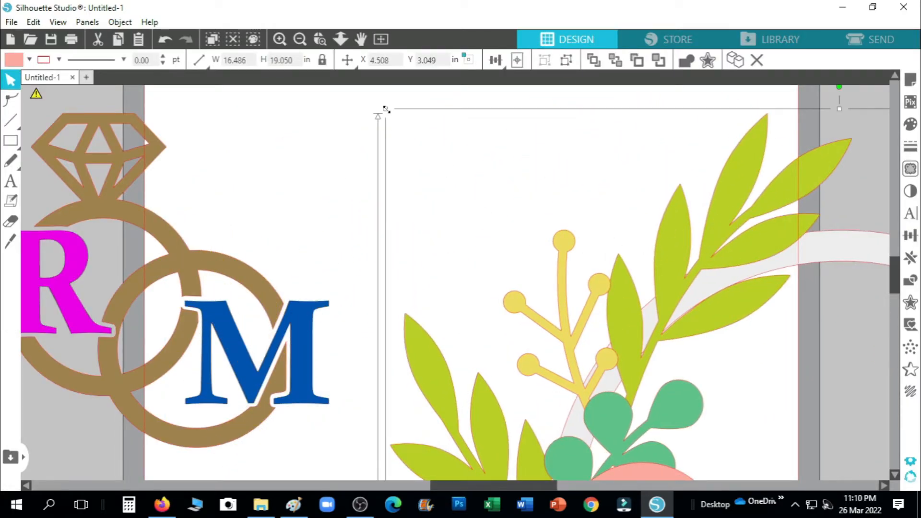
left_click_drag(386, 110, 518, 162)
right_click(519, 175)
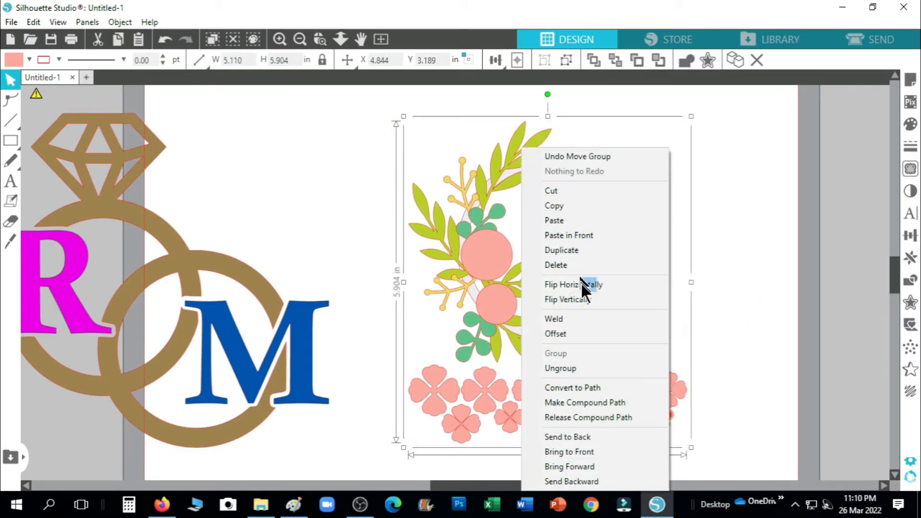
left_click(584, 368)
left_click(746, 330)
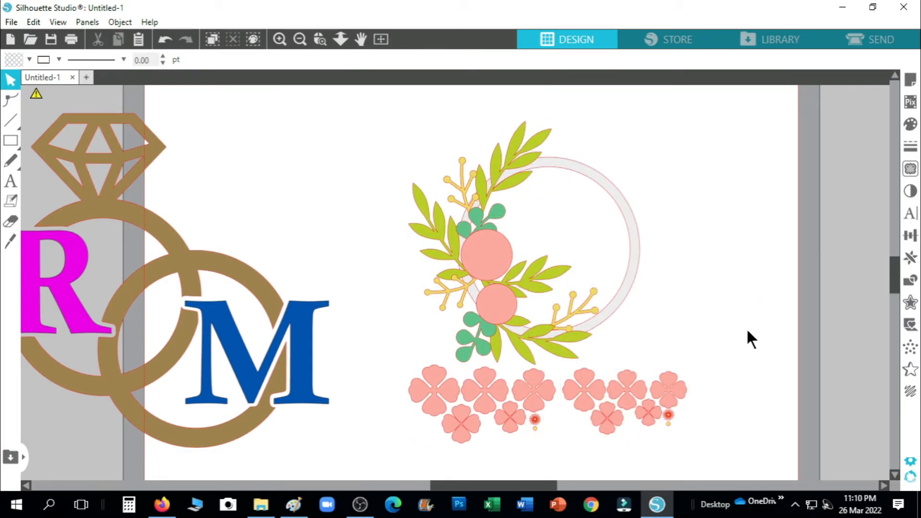
Pull the light grey circular band out of the wreath and delete it.
left_click(630, 287)
left_click_drag(629, 283, 768, 278)
right_click(768, 280)
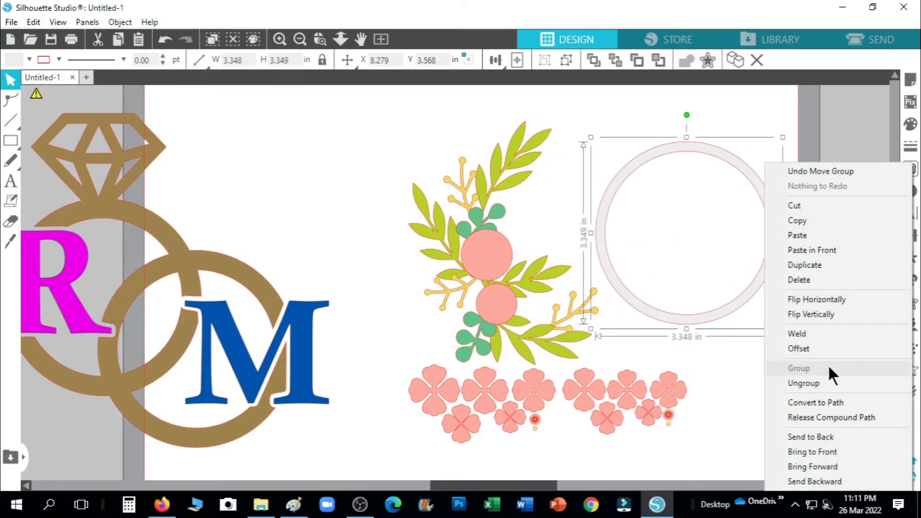
left_click(830, 278)
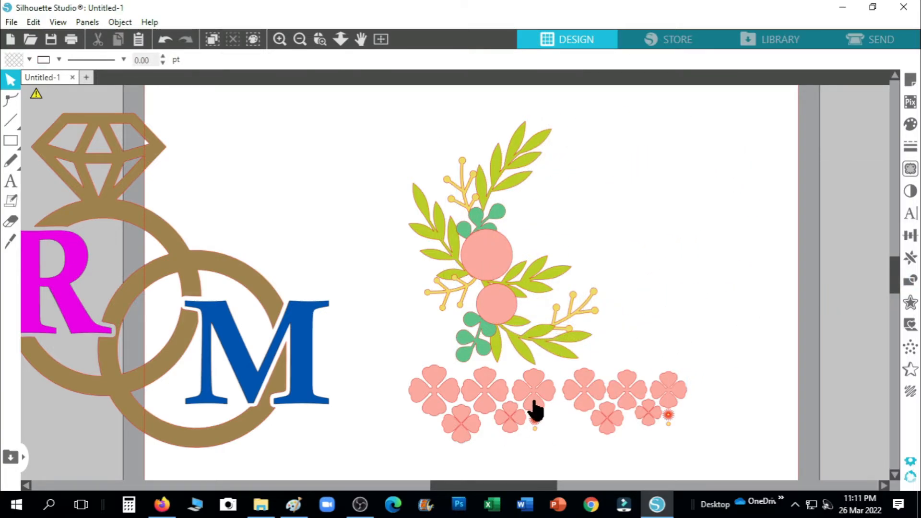
Move the larger set of five petal shapes and its flower centre pieces to the empty area beside the wreath.
left_click_drag(483, 387, 672, 192)
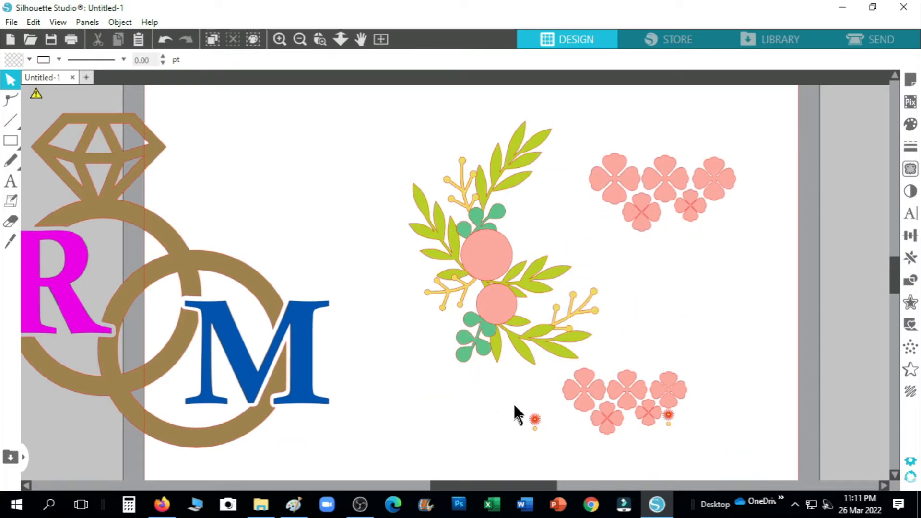
left_click(536, 421)
left_click_drag(536, 423, 744, 222)
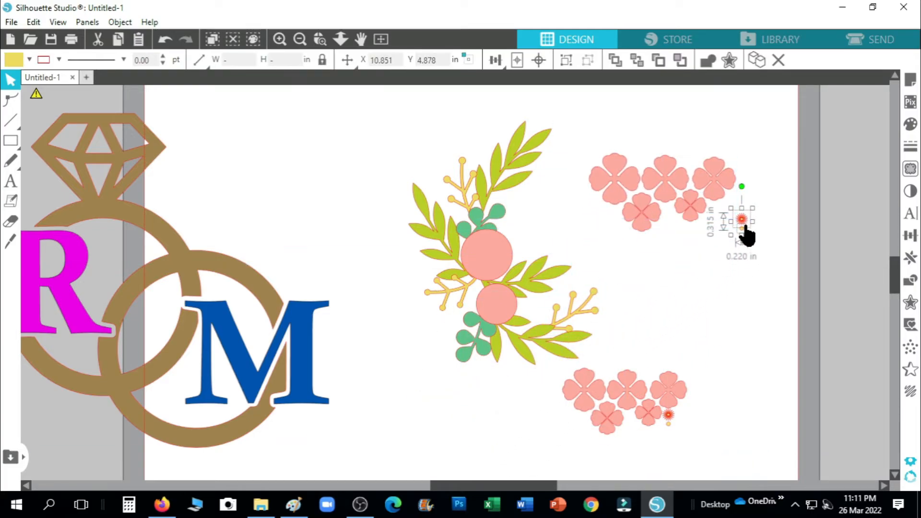
Ungroup the larger set of five petal shapes.
scroll(742, 261, "up", 3)
left_click_drag(894, 277, 894, 263)
right_click(608, 290)
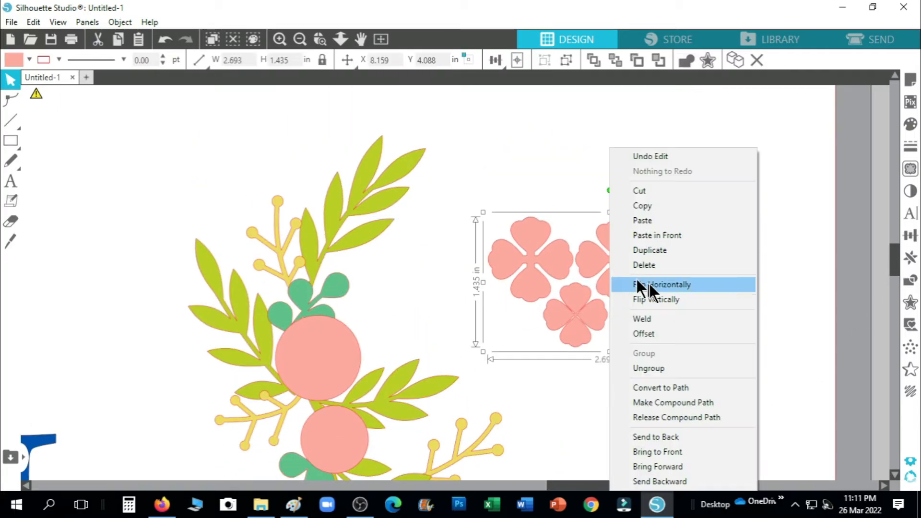
left_click(672, 370)
left_click(634, 375)
Stack the five larger-set petal shapes concentrically, from the largest at the back to the smallest in front.
left_click_drag(614, 258, 531, 264)
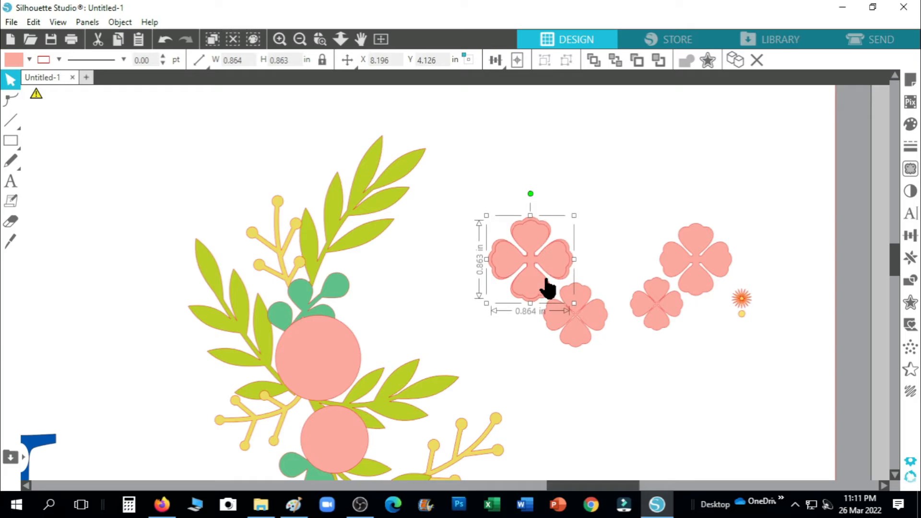
left_click_drag(702, 269, 539, 281)
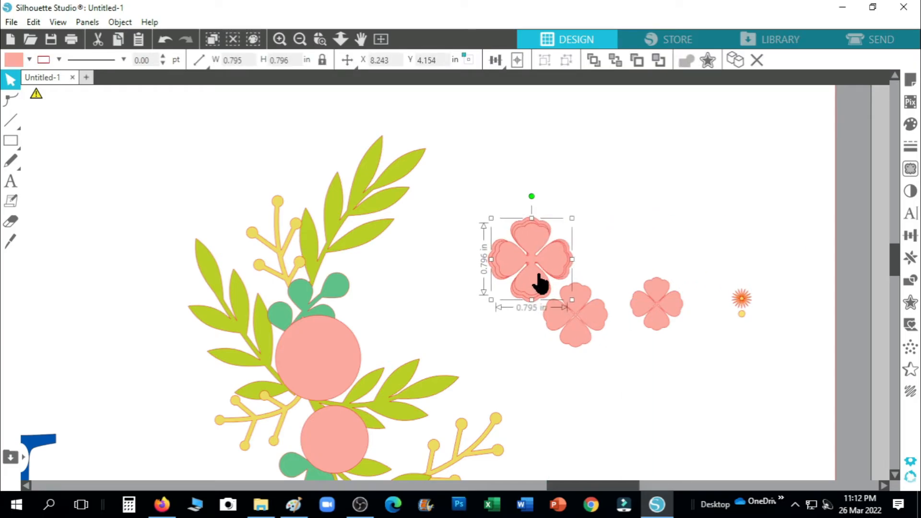
left_click_drag(594, 322, 550, 267)
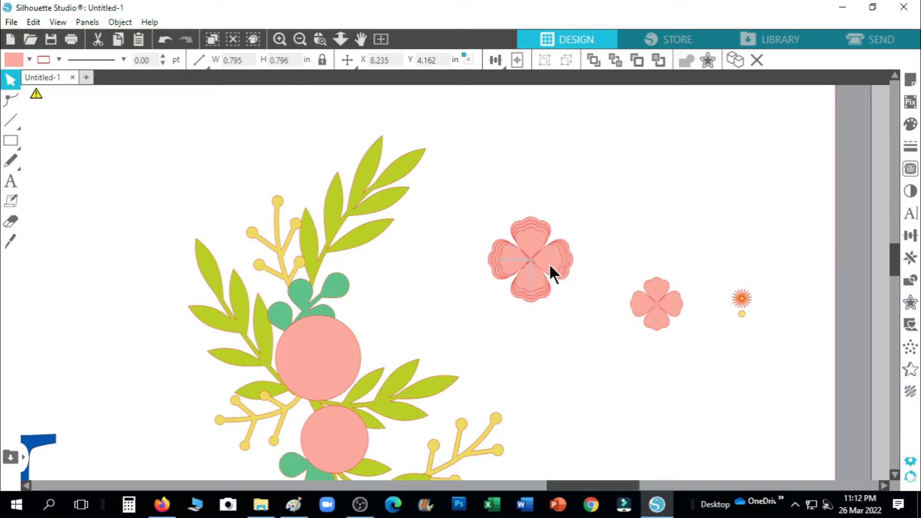
left_click_drag(655, 314, 533, 260)
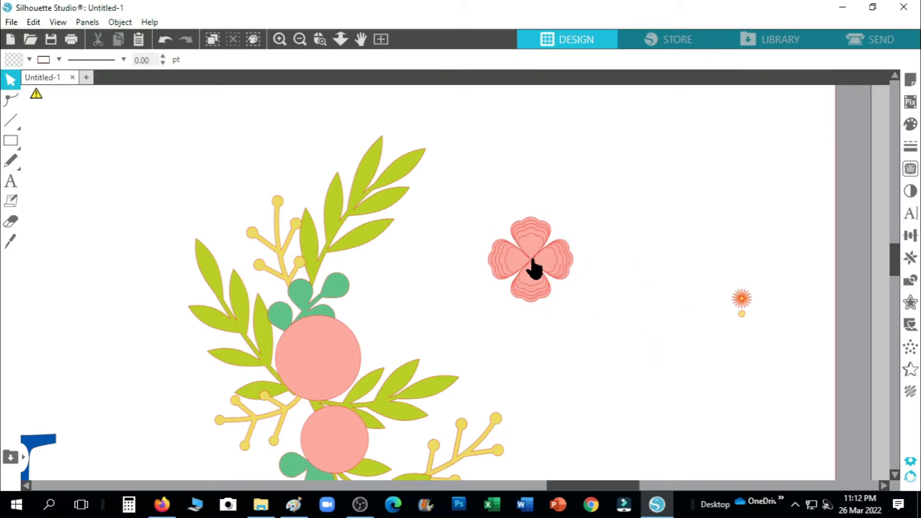
left_click(536, 273)
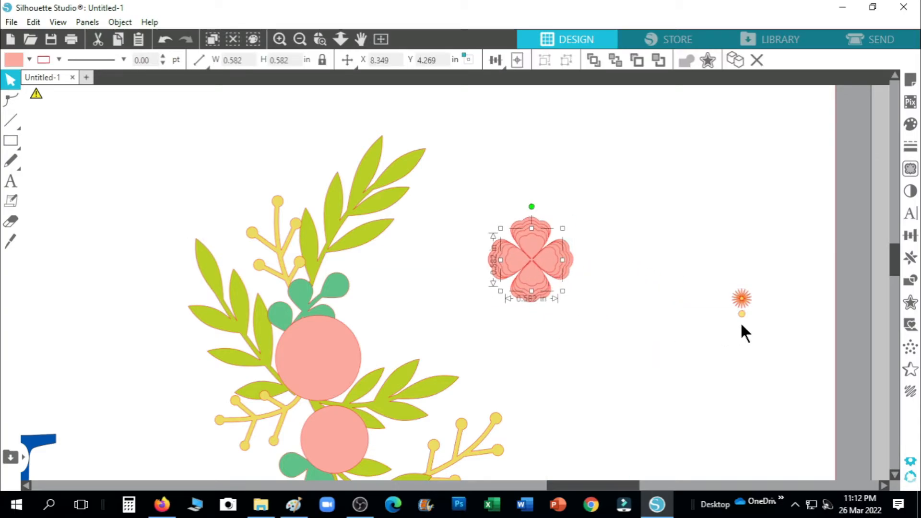
Centre the orange starburst and yellow dot on the stacked petals, and group the pieces into one flower.
left_click_drag(742, 298, 532, 259)
left_click(769, 329)
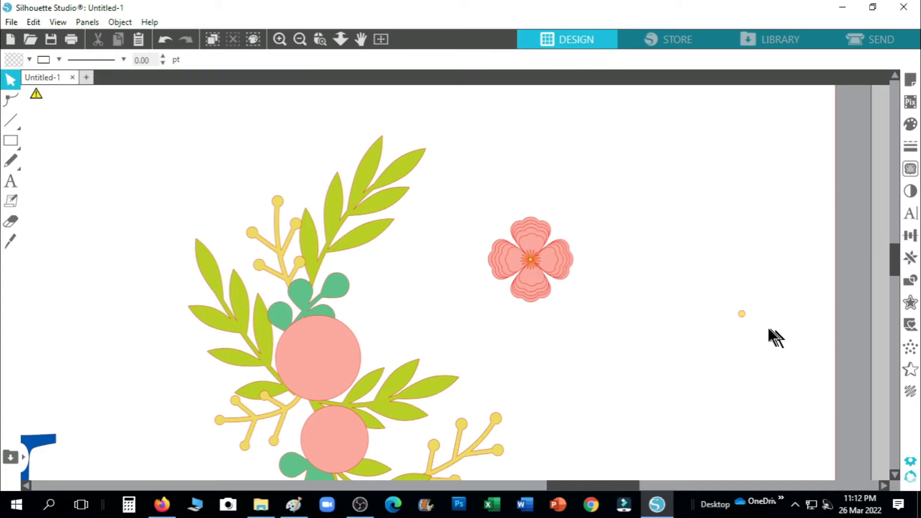
left_click_drag(742, 314, 618, 290)
left_click_drag(479, 201, 582, 318)
right_click(538, 278)
left_click(606, 382)
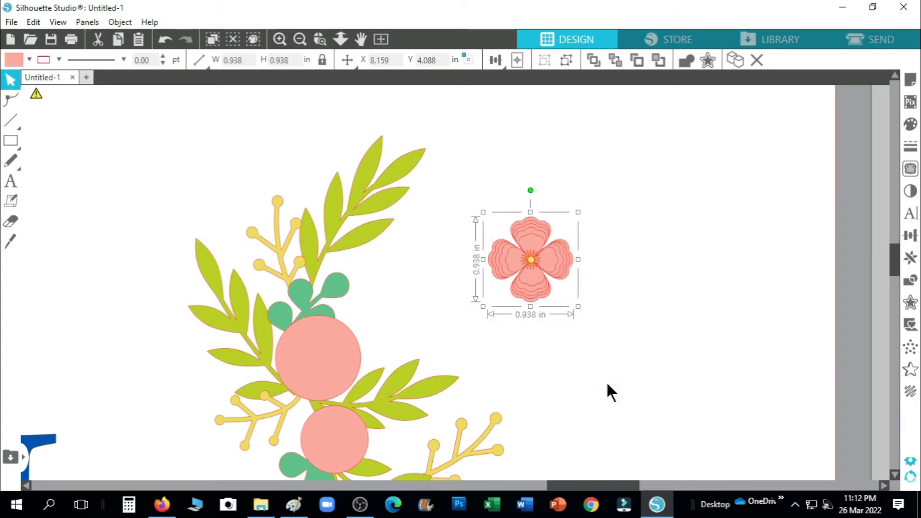
Move the smaller set of petal shapes below the finished flower, with its starburst and yellow dot beside it.
scroll(607, 379, "down", 2)
scroll(608, 377, "down", 2)
left_click_drag(566, 424, 696, 201)
left_click(671, 326)
left_click_drag(612, 462, 597, 417)
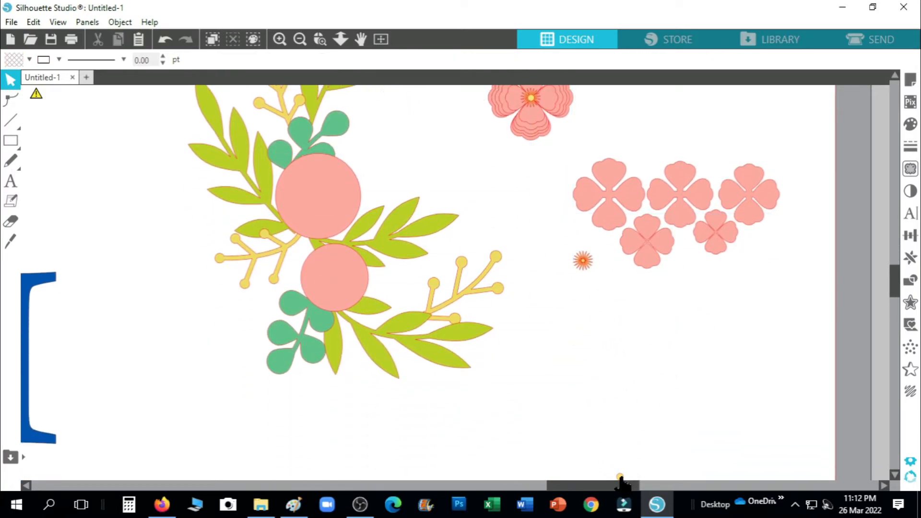
left_click_drag(618, 477, 564, 261)
left_click(723, 380)
Ungroup the smaller set of five petal shapes.
scroll(724, 383, "up", 2)
scroll(723, 383, "up", 3)
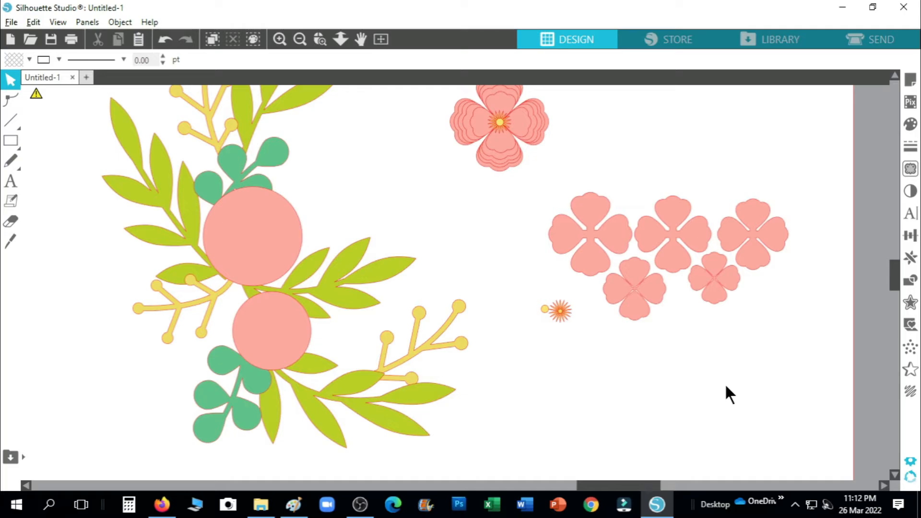
right_click(662, 257)
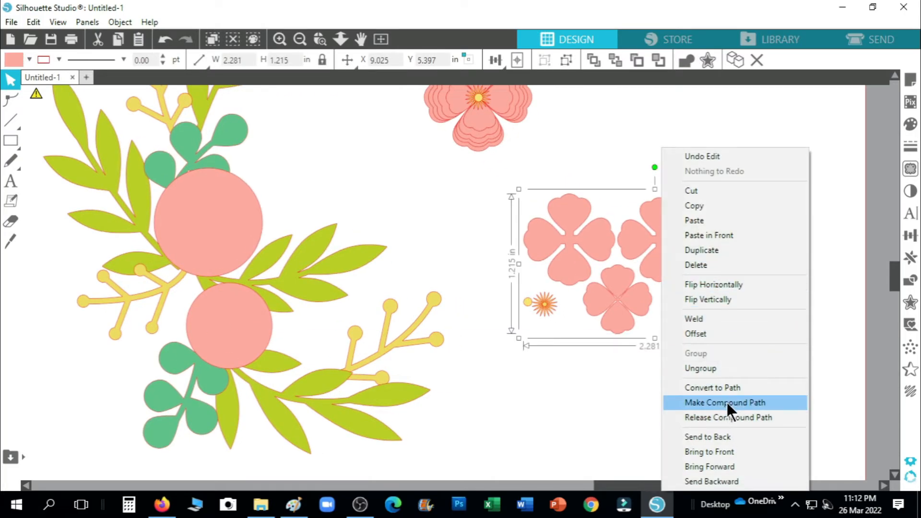
left_click(724, 369)
left_click(628, 182)
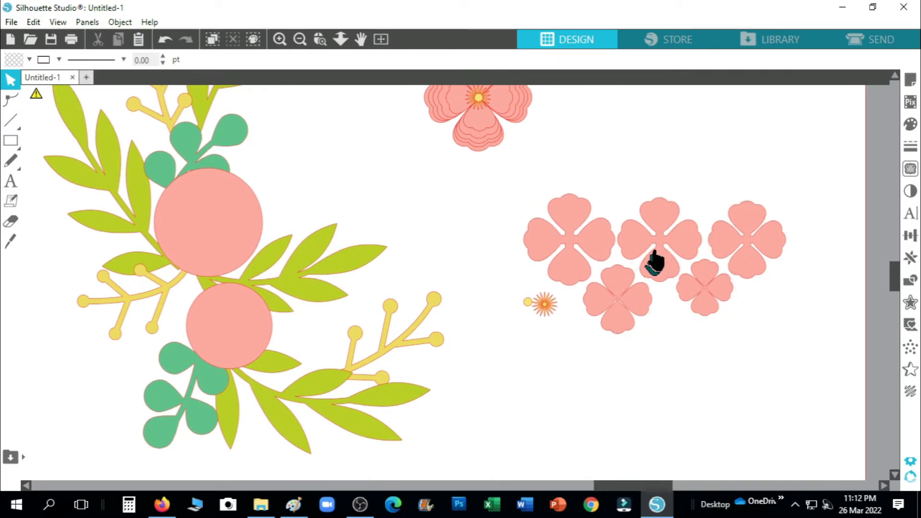
Stack the five smaller-set petal shapes concentrically, nudging them into alignment, from the largest at the back to the smallest in front.
left_click_drag(654, 261, 570, 241)
key("Up")
key("Up")
key("Up")
key("Up")
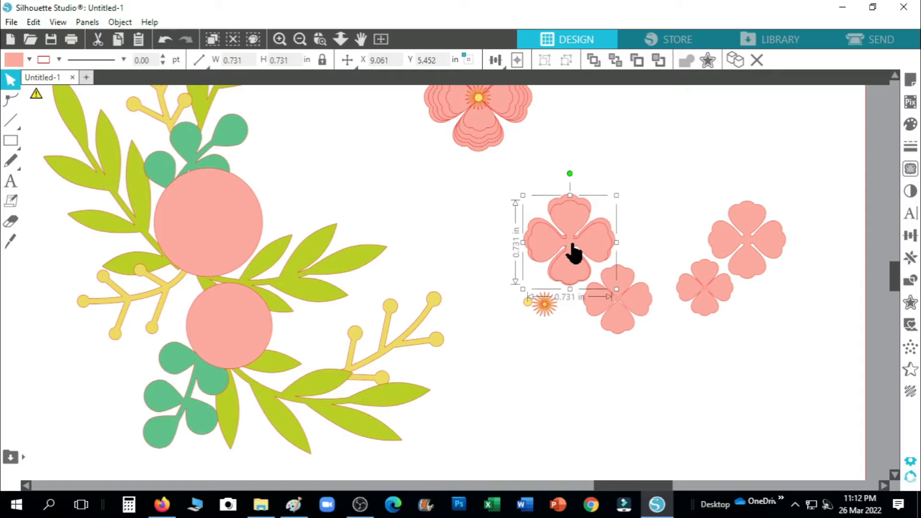
left_click_drag(758, 244, 581, 249)
key("Up")
key("Up")
key("Up")
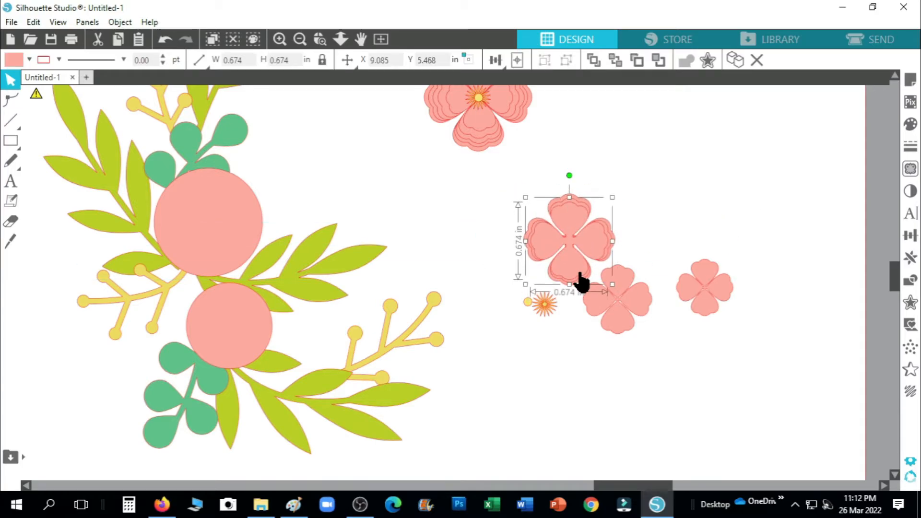
left_click_drag(635, 302, 588, 242)
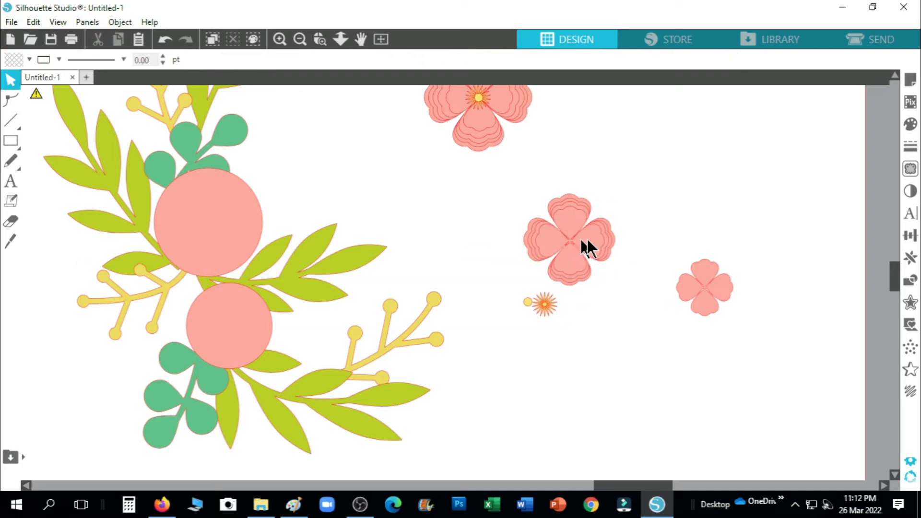
left_click_drag(698, 287, 579, 243)
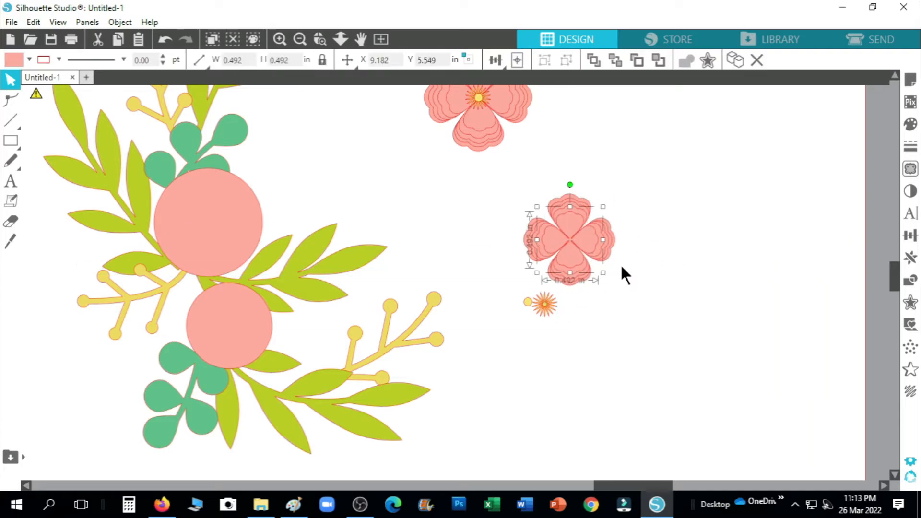
Centre the remaining starburst and yellow dot on the second petal stack, group it all as one flower, and deselect it.
left_click_drag(546, 312, 575, 247)
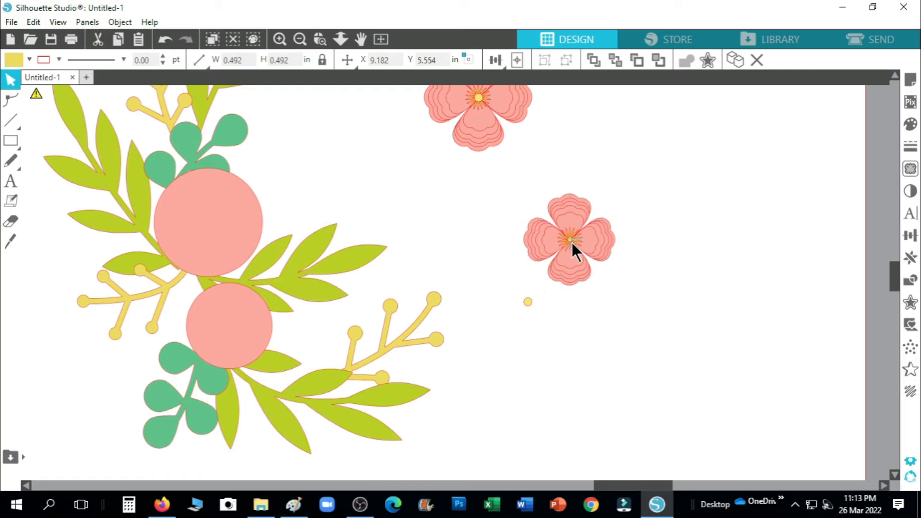
left_click(553, 314)
left_click_drag(527, 301, 571, 242)
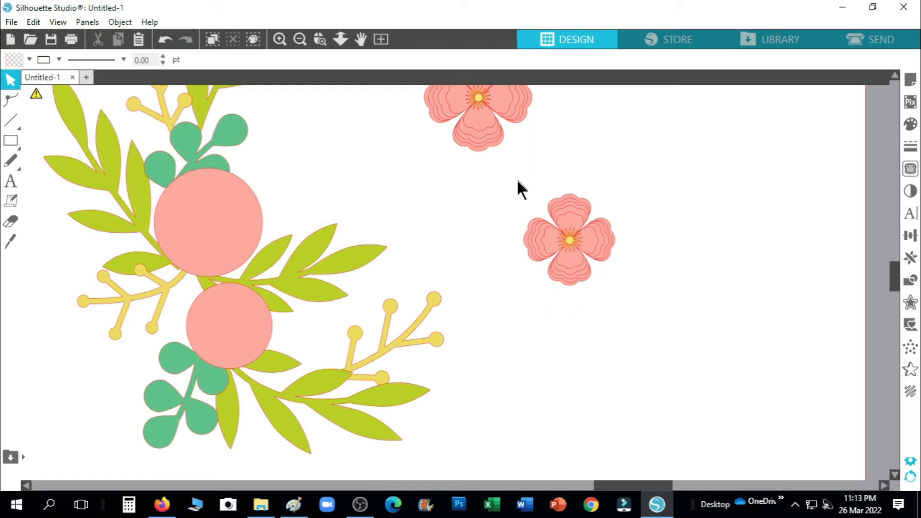
left_click_drag(518, 188, 608, 288)
right_click(608, 287)
left_click(637, 382)
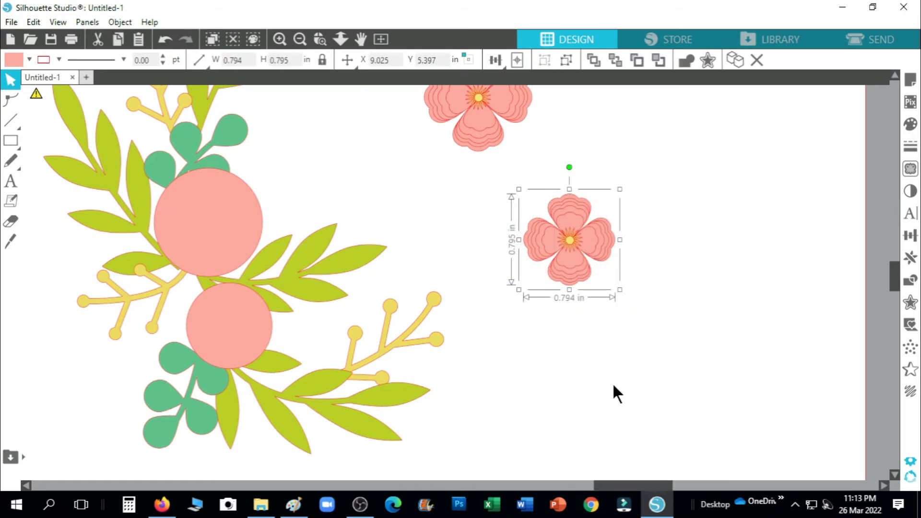
left_click(781, 170)
Move the two plain pink circles out of the leaf arrangement and delete them together.
scroll(705, 249, "down", 5)
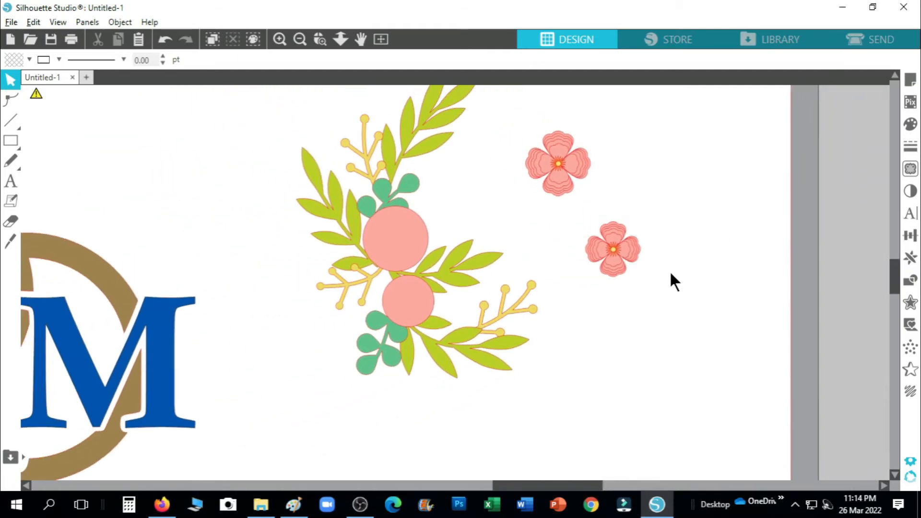
mouse_move(893, 281)
left_mouse_down()
mouse_move(891, 263)
mouse_move(887, 271)
left_mouse_up()
scroll(671, 289, "down", 1)
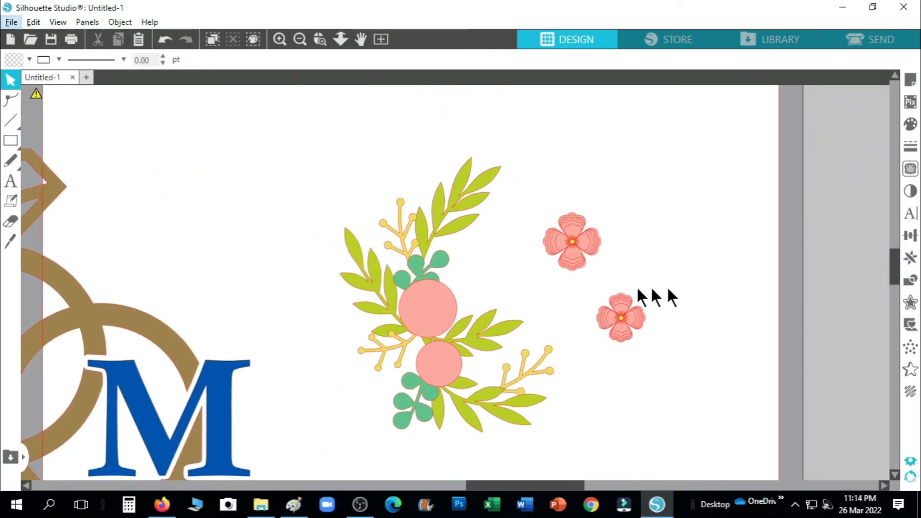
left_click_drag(456, 319, 755, 198)
left_click_drag(447, 373, 722, 232)
left_click(705, 207, "shift")
right_click(739, 238)
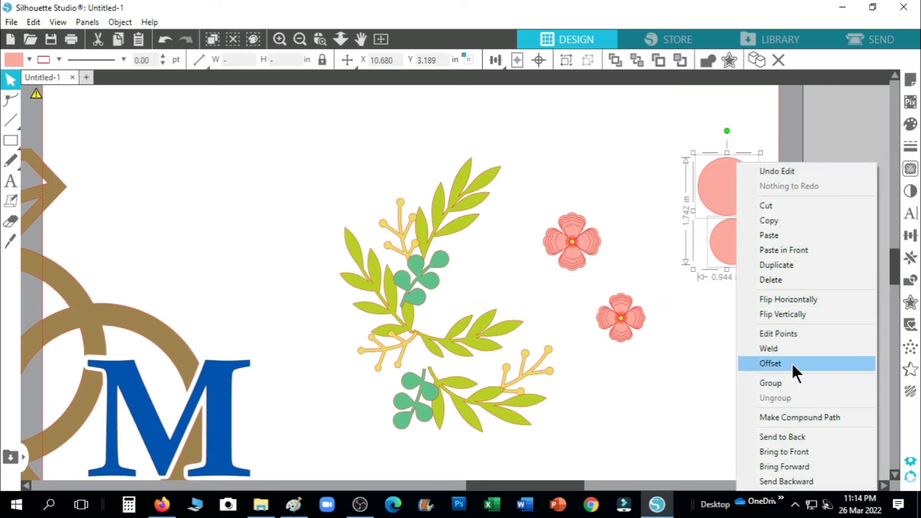
left_click(795, 281)
Place the large flower where the upper circle was and the small flower just below it among the leaves.
left_click_drag(577, 249, 422, 303)
left_click_drag(617, 319, 535, 332)
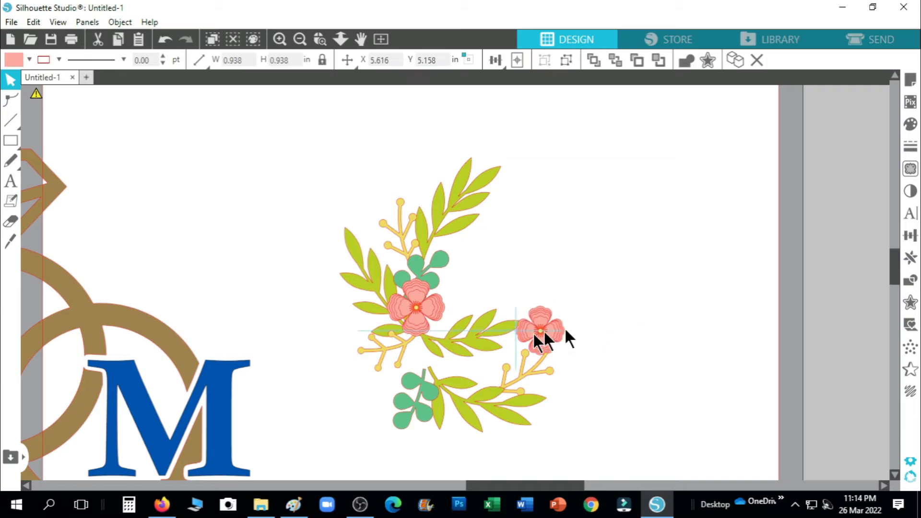
left_click_drag(440, 362, 440, 363)
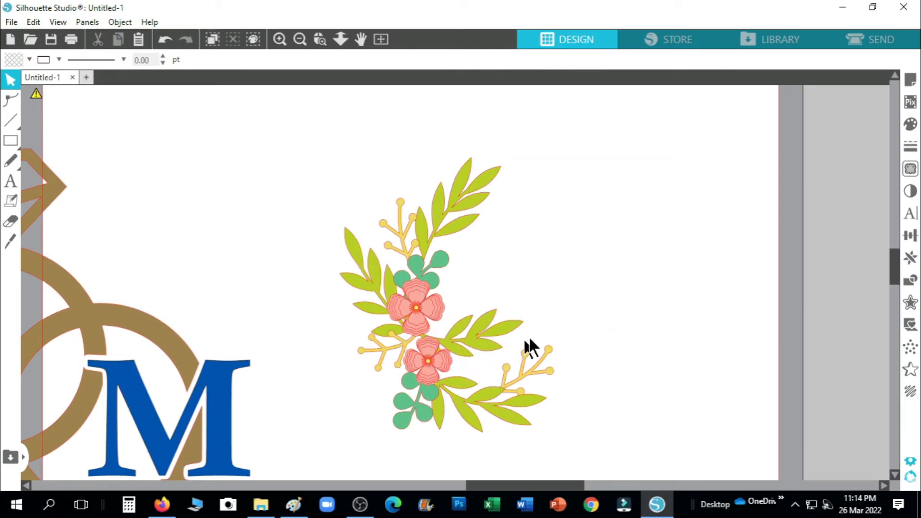
Group all the leaves, berry sprigs and both flowers into a single floral spray.
left_click_drag(319, 149, 531, 419)
right_click(420, 384)
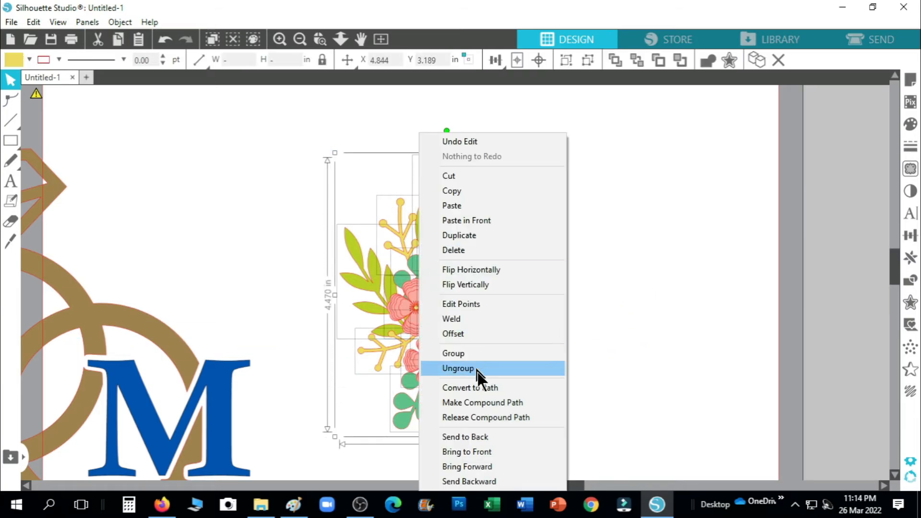
left_click(487, 357)
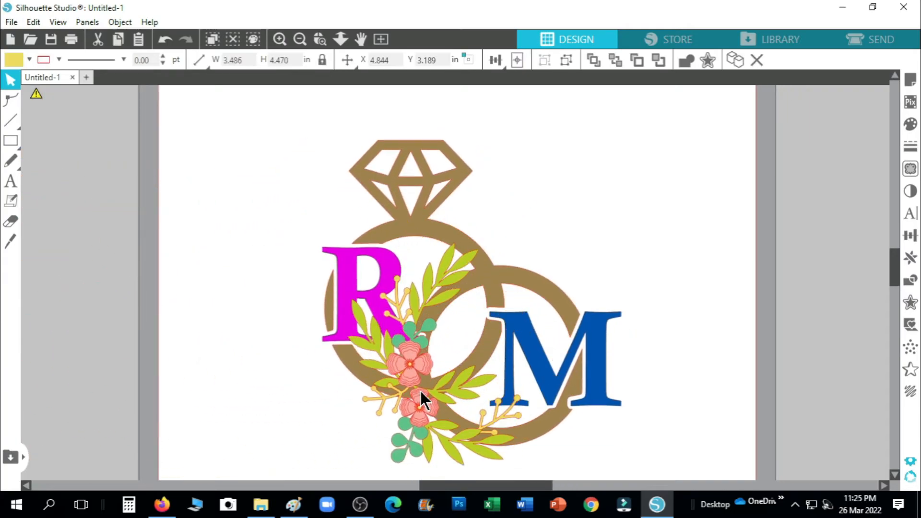
Rotate the floral spray counterclockwise so it curves along the bottom of the two rings between R and M.
scroll(445, 374, "up", 1)
left_click(420, 370)
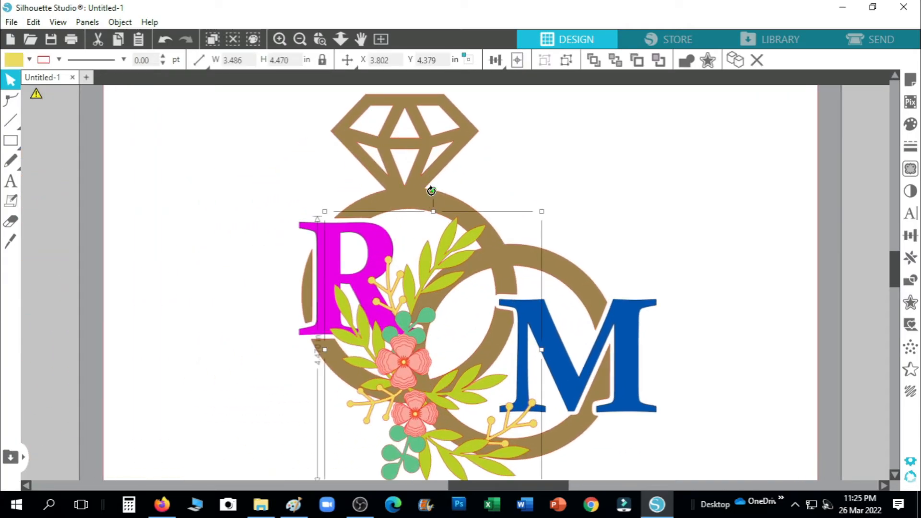
left_click_drag(431, 190, 309, 241)
scroll(437, 374, "down", 1)
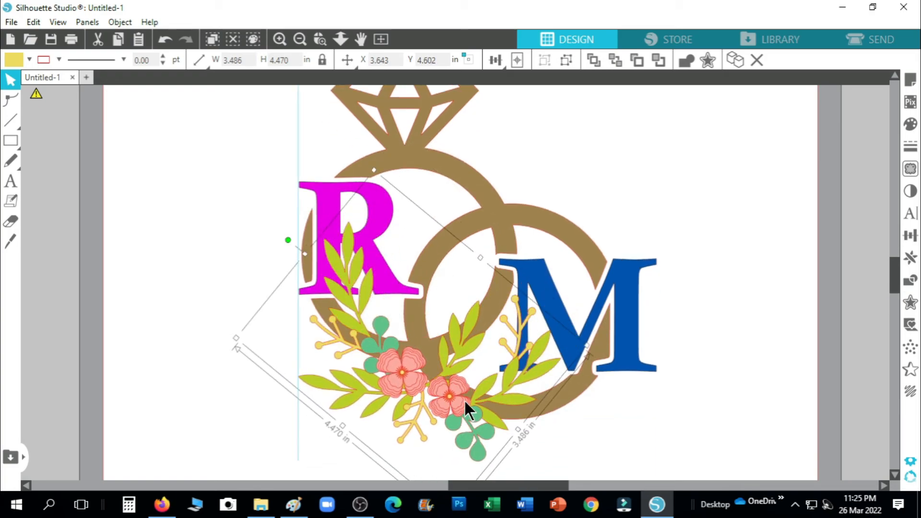
Shift the floral spray slightly up towards the rings' crossing and ungroup it into separate pieces.
left_click_drag(465, 401, 469, 395)
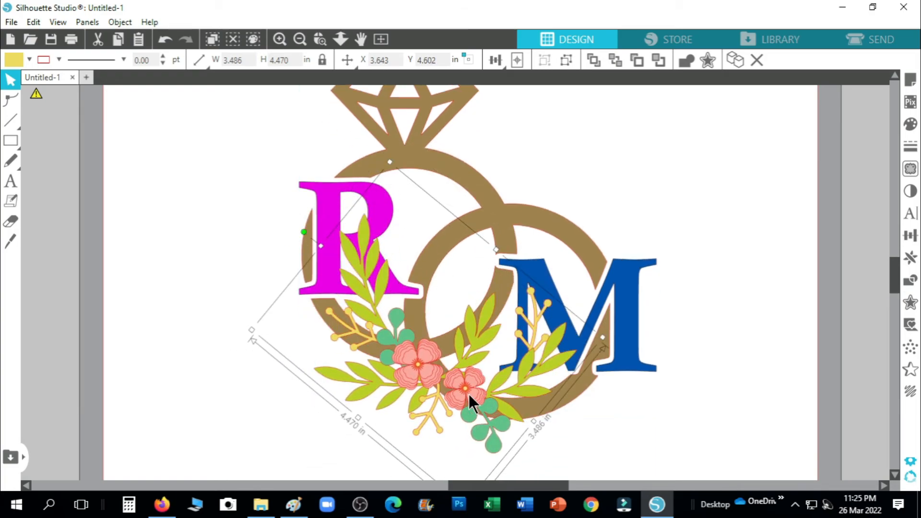
right_click(433, 379)
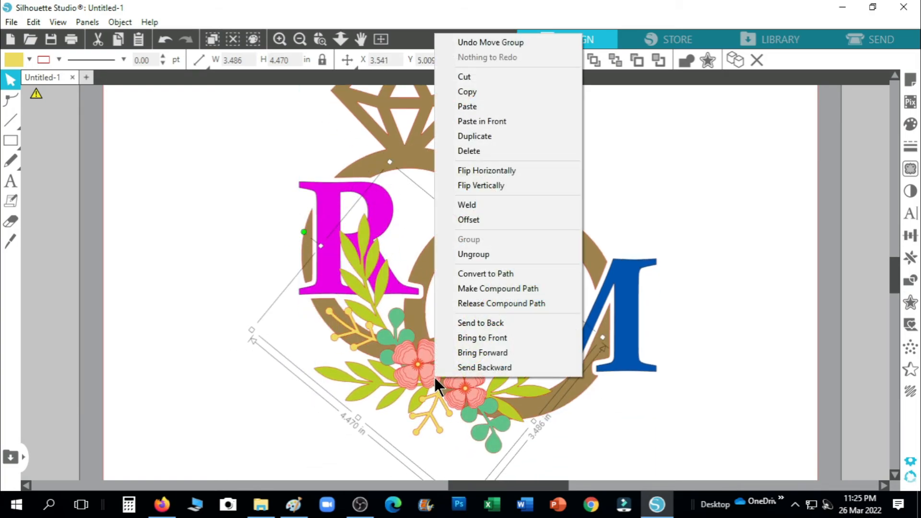
left_click(485, 255)
left_click(618, 185)
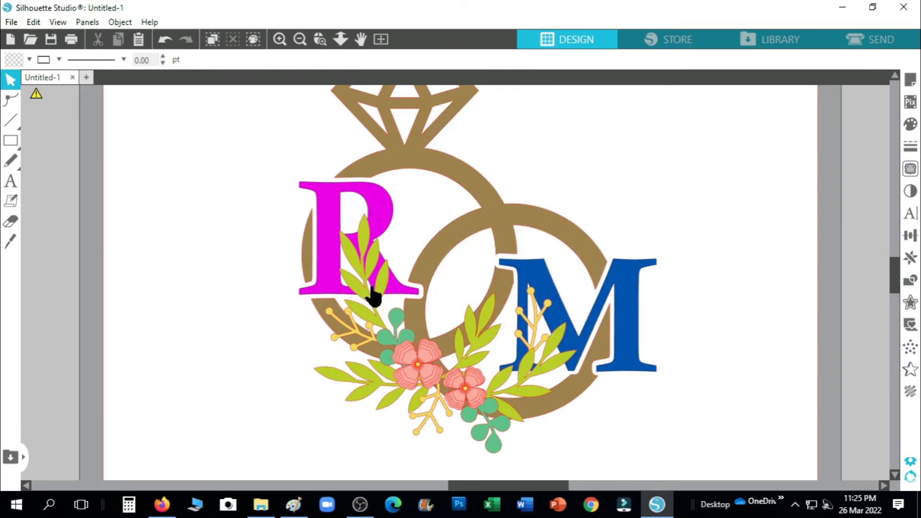
Move the leaf branch covering the R in towards the large flower, rotate it clockwise and flip it horizontally.
left_click_drag(369, 297, 419, 313)
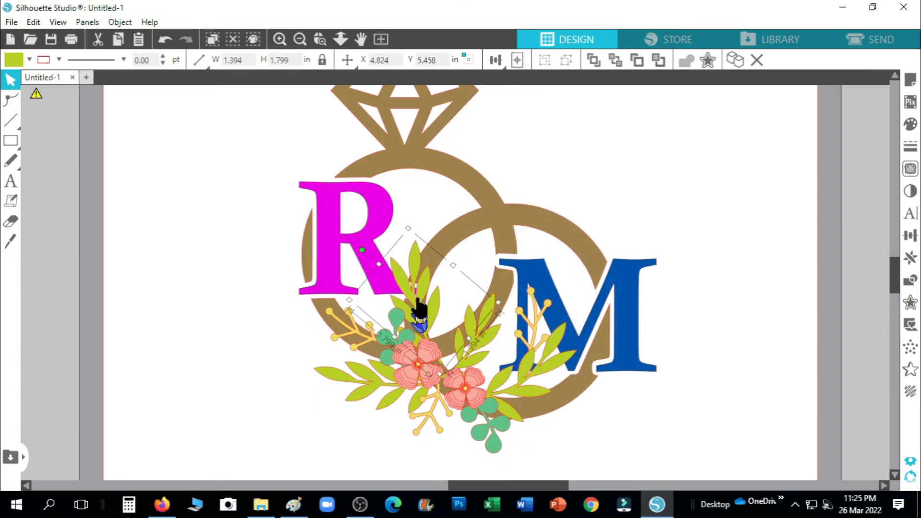
left_click_drag(362, 251, 393, 227)
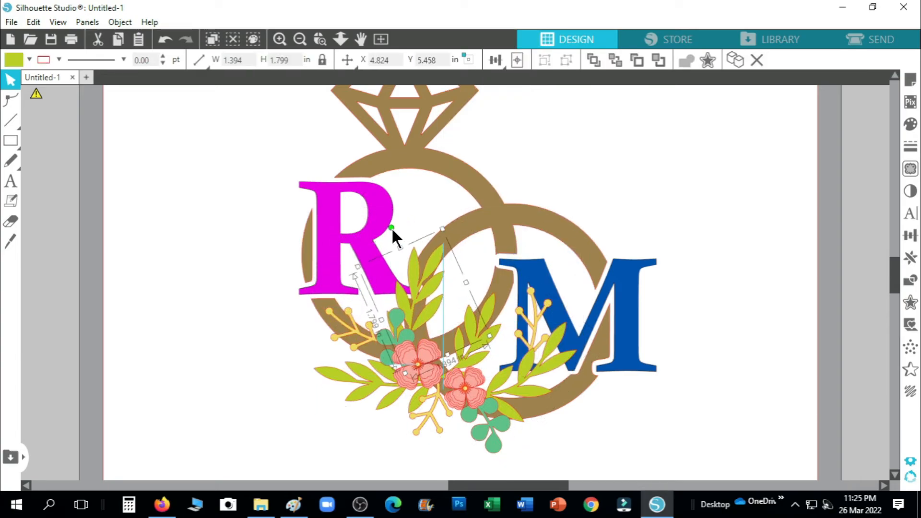
right_click(421, 288)
left_click(486, 319)
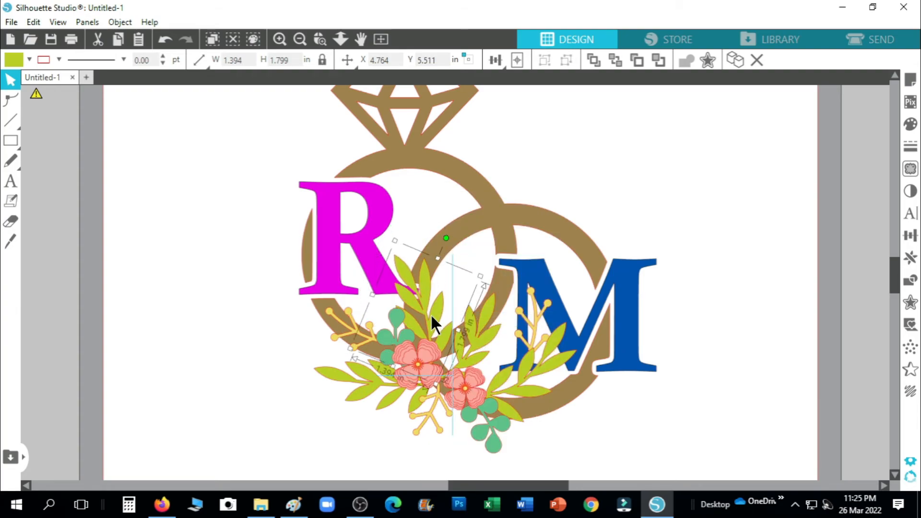
Move the berry sprig off the M to between the two upper leaf branches and bring it to the front.
left_click_drag(534, 361, 461, 329)
right_click(456, 307)
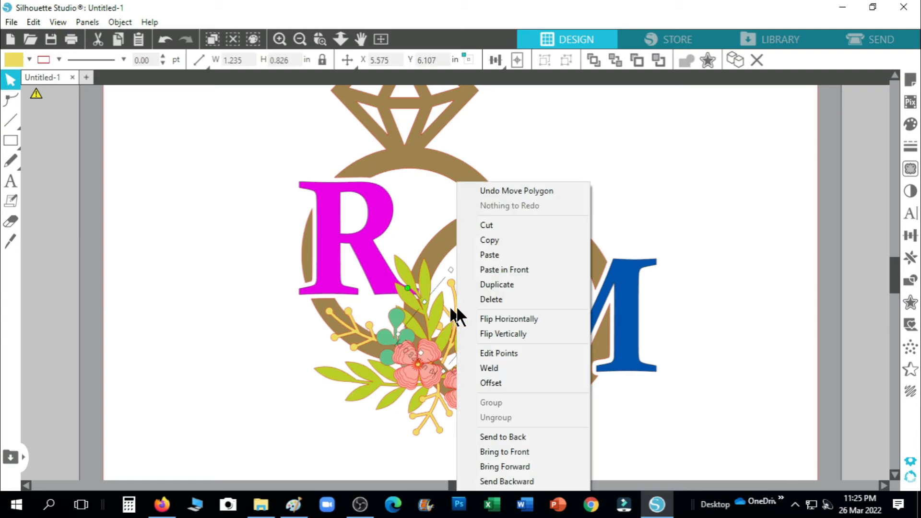
left_click(532, 451)
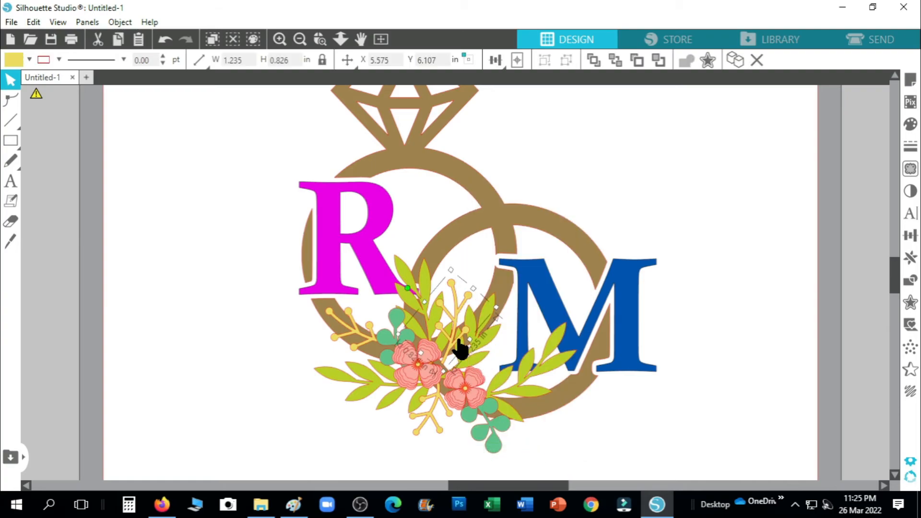
left_click_drag(458, 341, 466, 354)
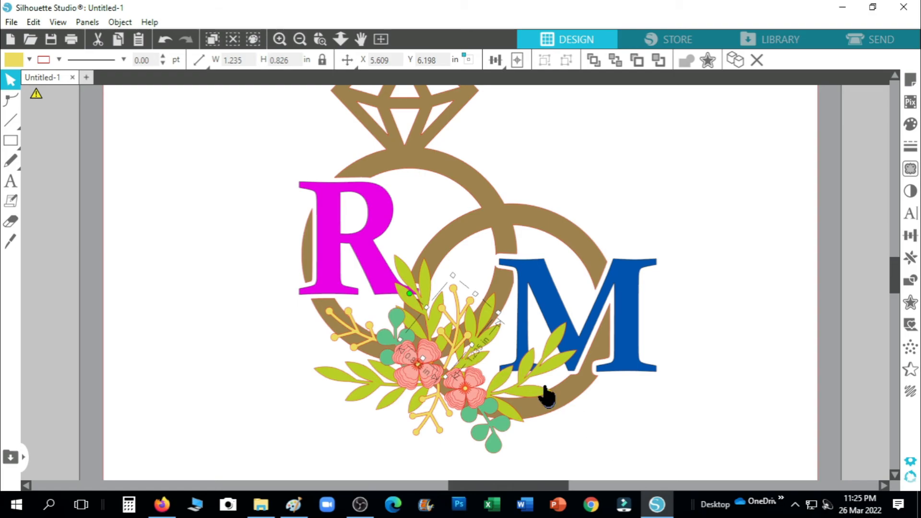
Shift the middle leaf branch towards the M, rotate it slightly clockwise and nudge the upper berry sprig towards it.
left_click(503, 336)
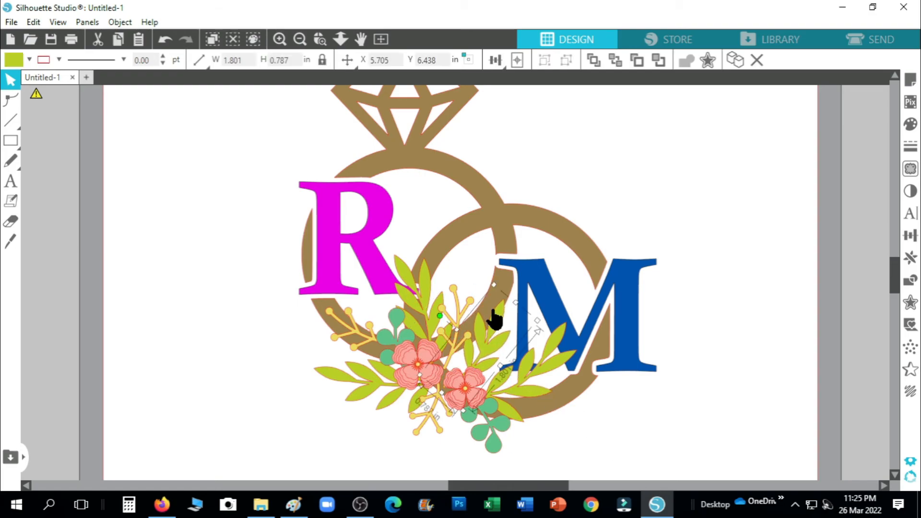
left_click_drag(440, 318, 472, 314)
left_click(471, 311)
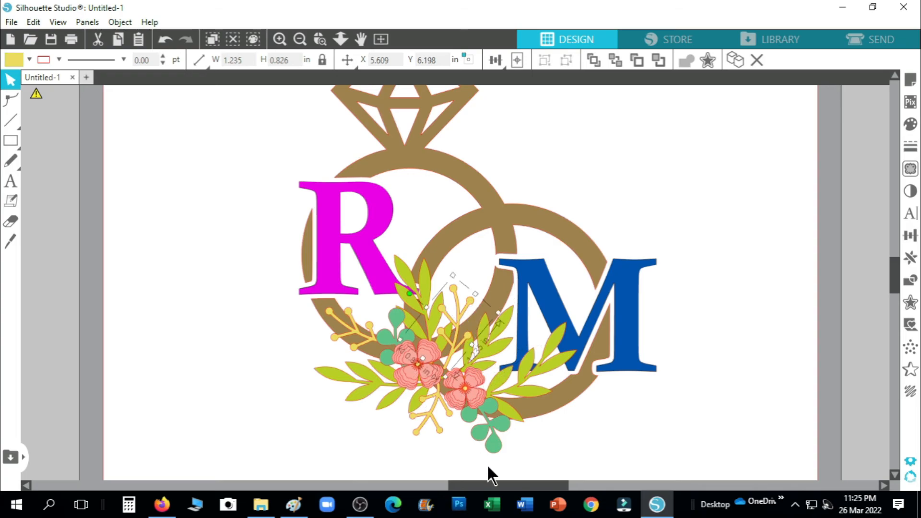
key("Right")
key("Right")
Move the leaf branch overlapping the M's foot closer in beside the small flower.
left_click(517, 376)
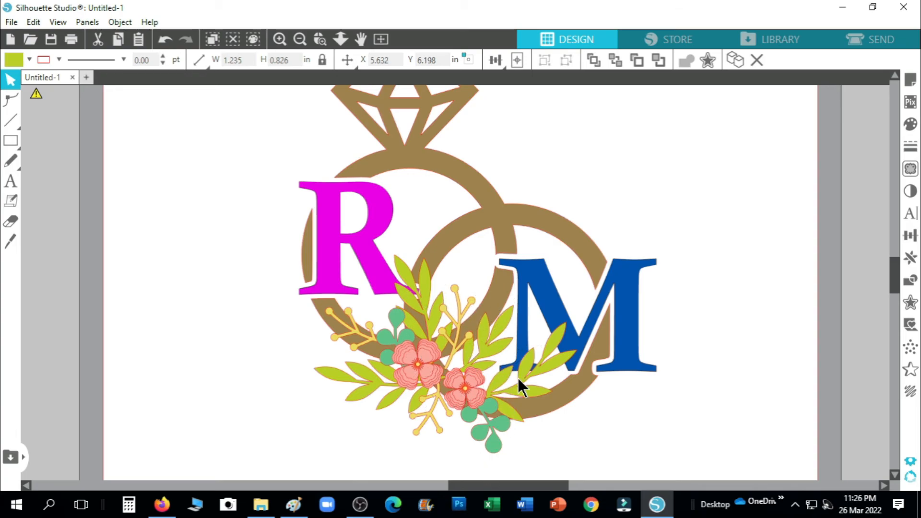
mouse_move(516, 376)
left_mouse_down()
mouse_move(539, 380)
mouse_move(528, 382)
left_mouse_up()
left_click(575, 427)
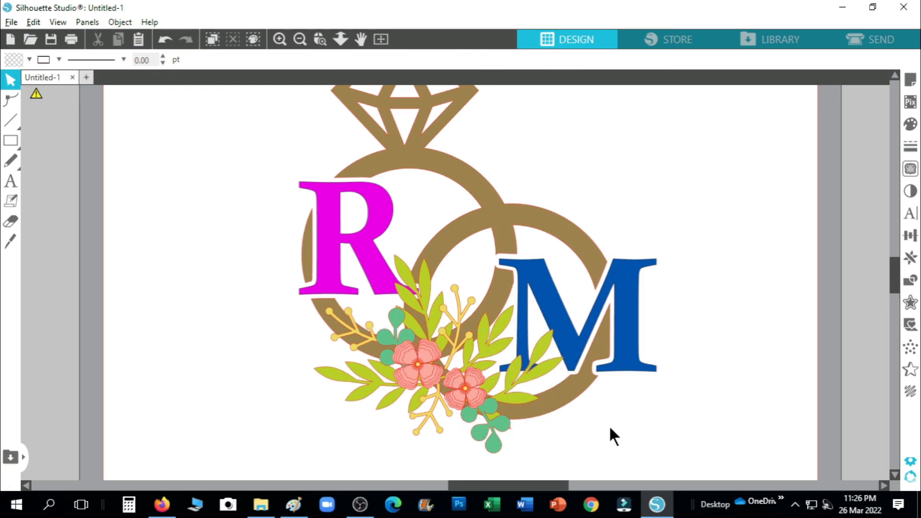
Move the rings and letters clear of the flowers and group all the floral pieces into one spray.
scroll(608, 425, "down", 2)
left_click_drag(531, 251, 720, 168)
left_click_drag(321, 279, 590, 417)
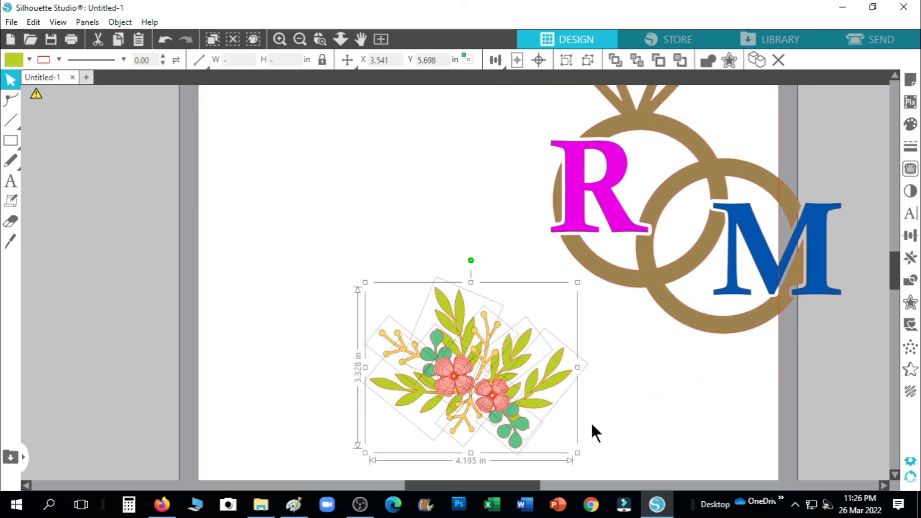
right_click(470, 303)
left_click(497, 353)
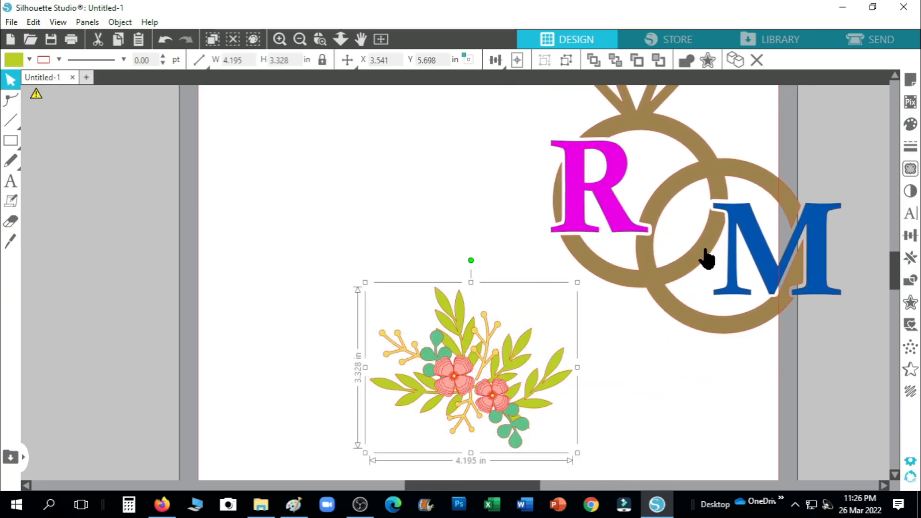
Move the rings and letters back behind the floral spray and fine-tune the spray's position at the rings' lower crossing.
left_click_drag(705, 250, 514, 350)
left_click(533, 356)
scroll(536, 355, "up", 2)
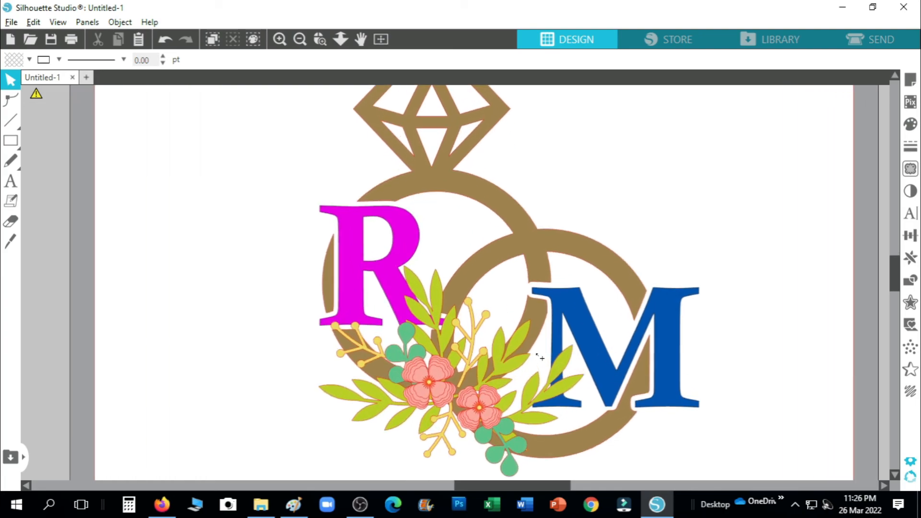
scroll(537, 356, "up", 1)
left_click(469, 429)
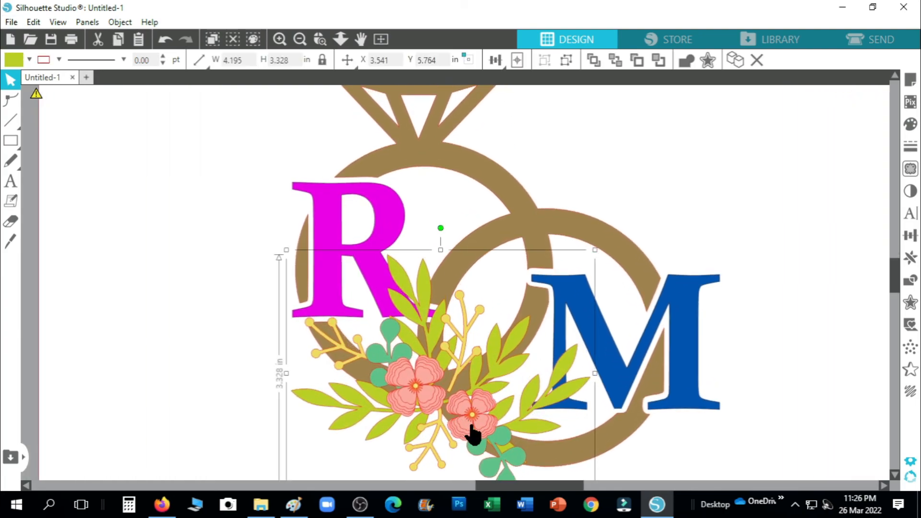
left_click_drag(469, 425, 470, 421)
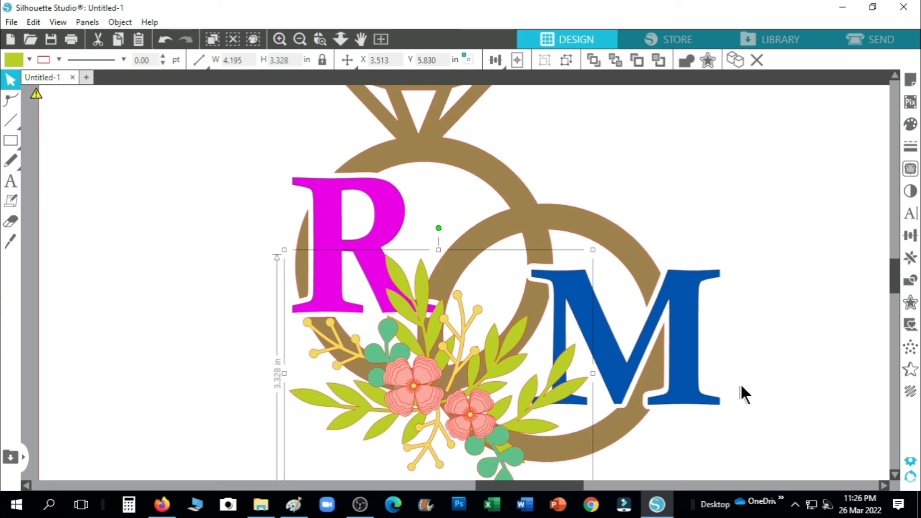
Group the rings, letters and floral spray into one complete monogram design.
left_click(741, 393)
scroll(736, 383, "down", 3)
left_click_drag(366, 120, 719, 398)
left_click_drag(721, 453, 727, 457)
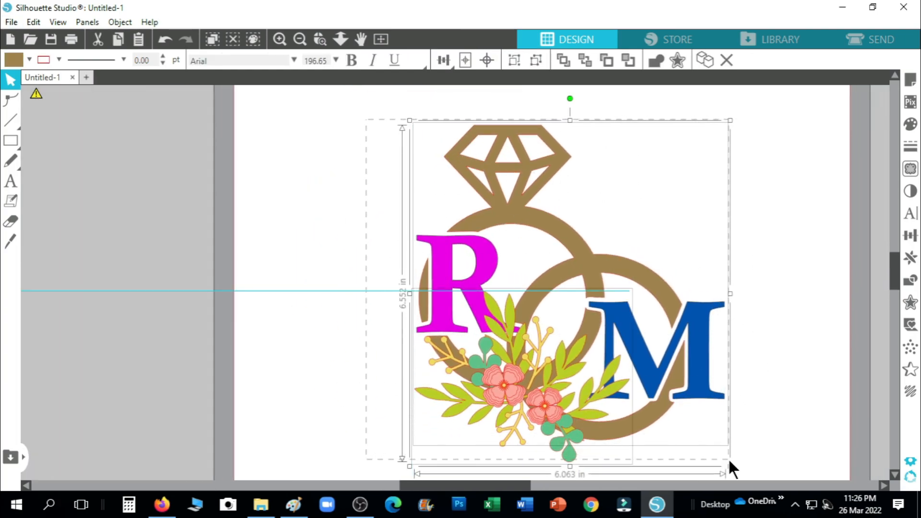
right_click(564, 330)
left_click(617, 353)
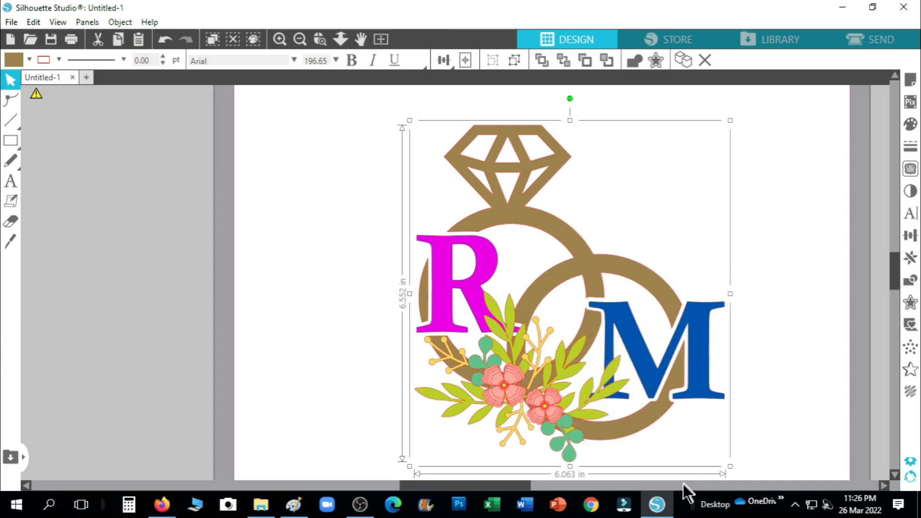
left_click_drag(525, 486, 554, 494)
left_click(672, 377)
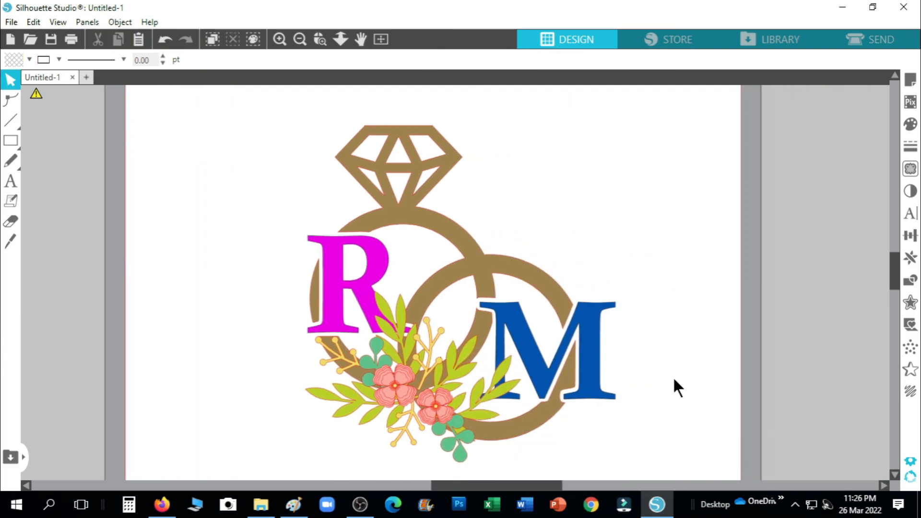